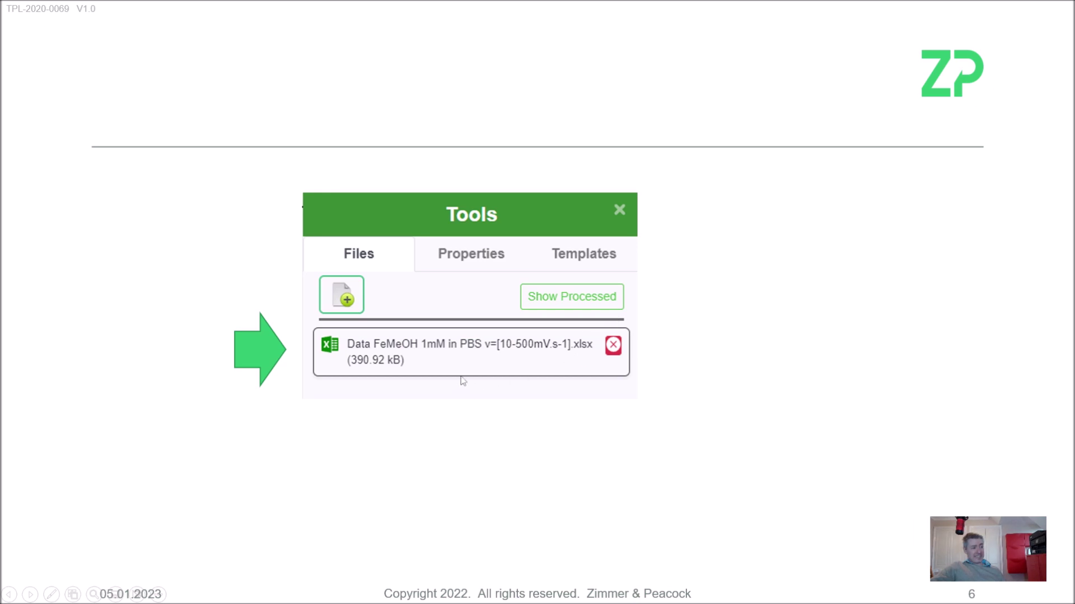
# - Play slide 7's curve-group table animations, then advance to slide 8 on study properties and units
pyautogui.click(722, 397)
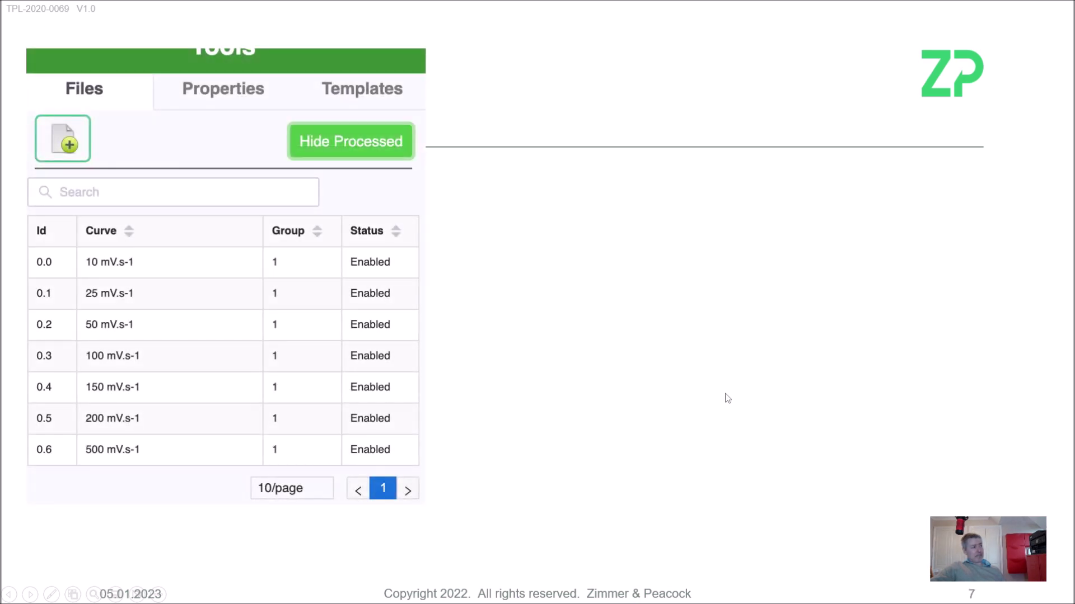
pyautogui.click(727, 398)
pyautogui.click(687, 293)
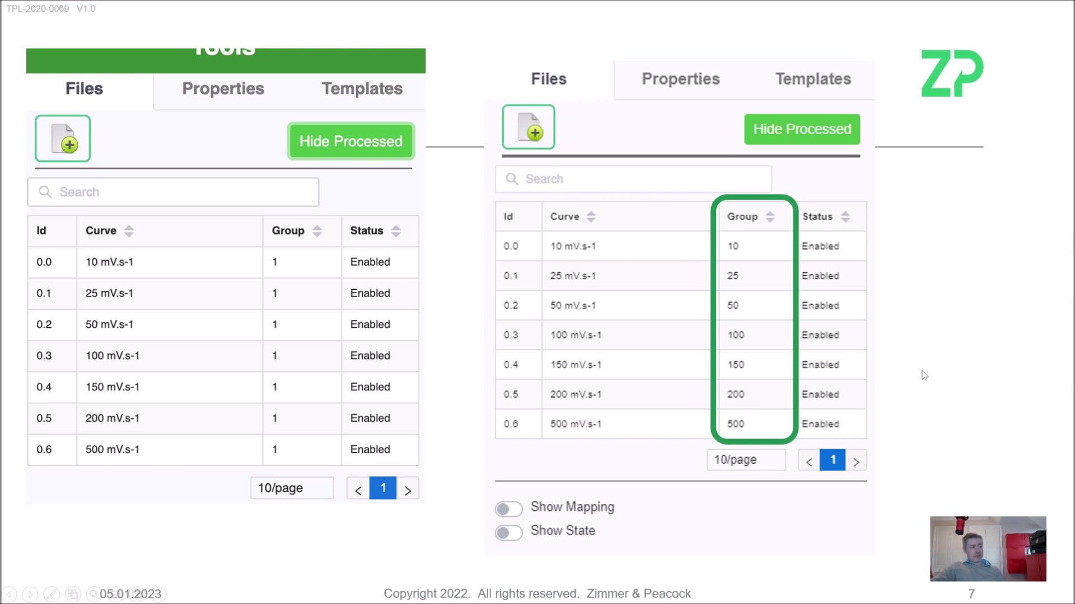
pyautogui.press('Right')
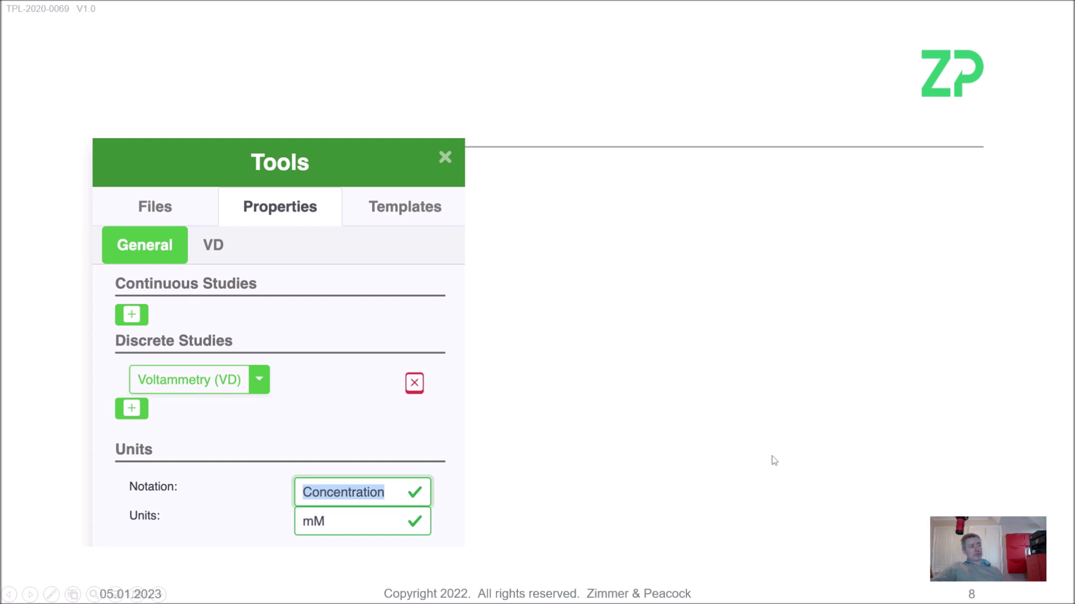
# - Reveal slide 8's scan-rate panel and Notation/Units arrows, then advance to slide 9
pyautogui.press('Right')
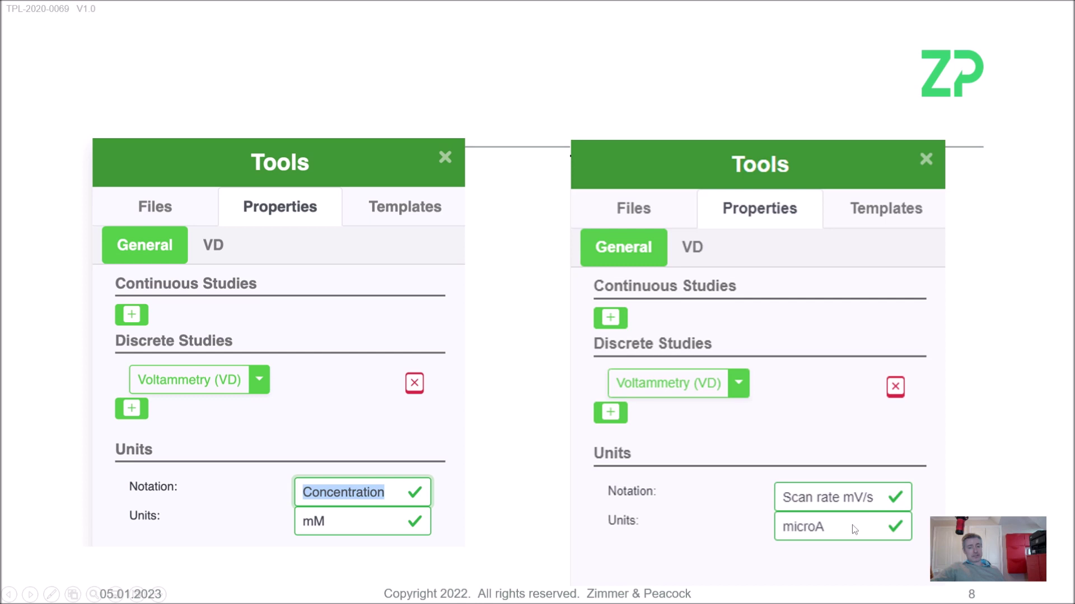
pyautogui.press('Right')
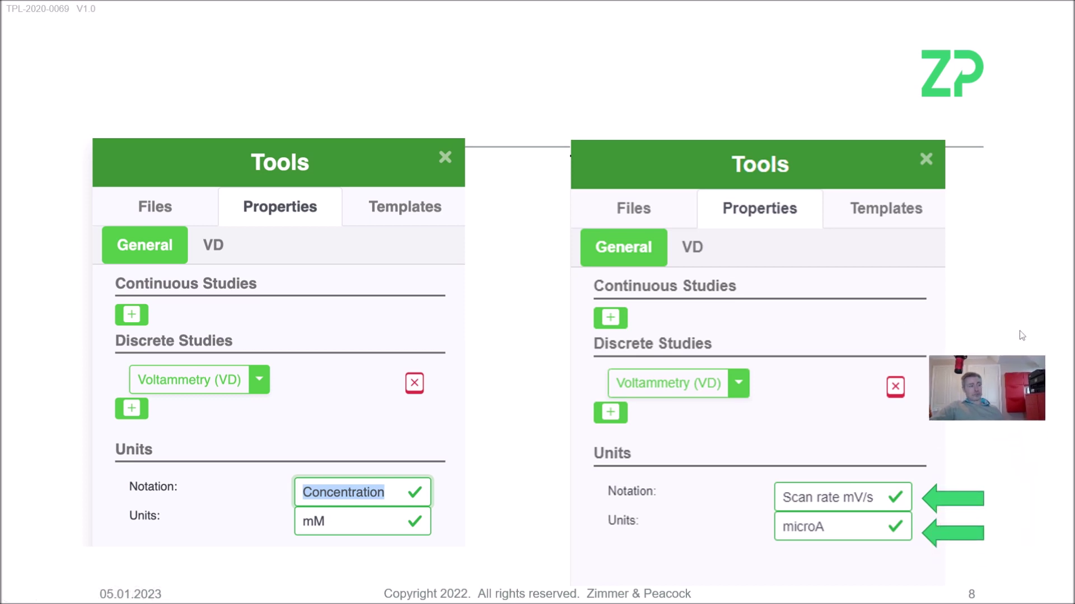
pyautogui.press('Right')
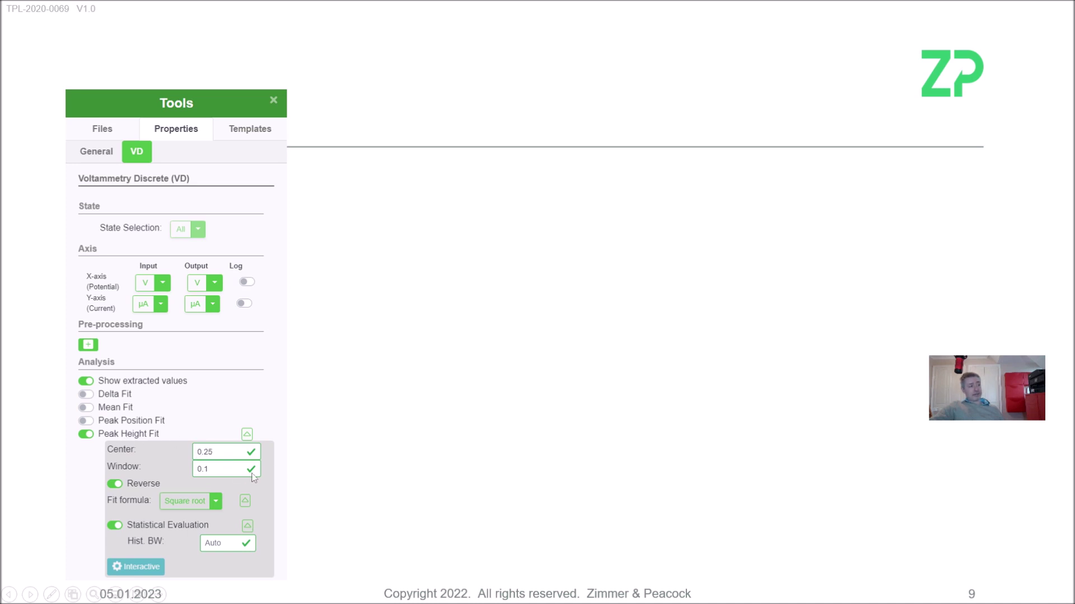
# - Animate slide 9's analysis-option arrows, show the Two demos slide and leave the slideshow
pyautogui.click(463, 403)
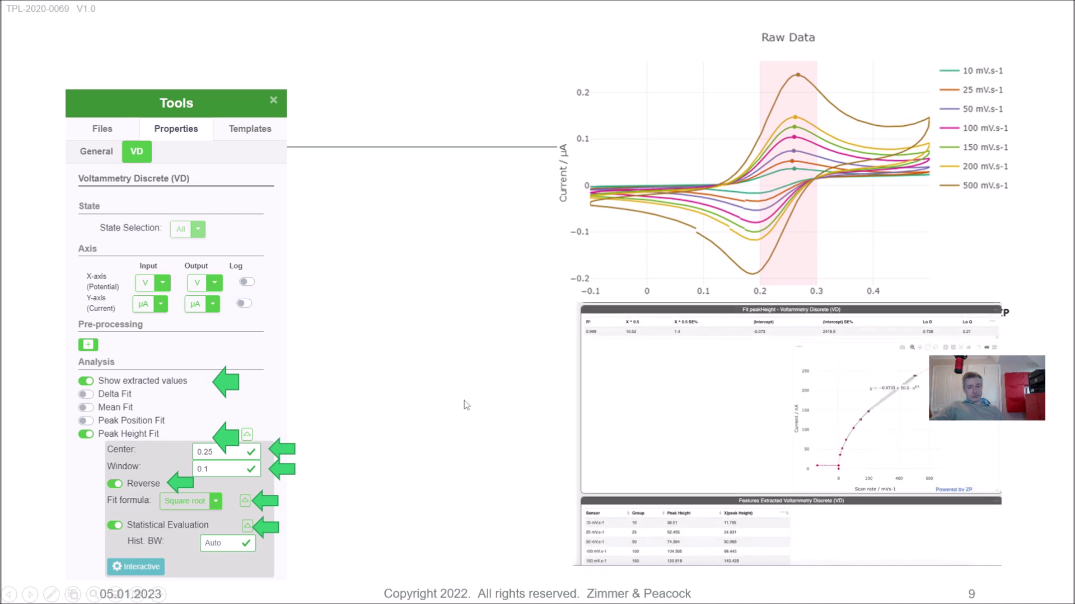
pyautogui.press('Right')
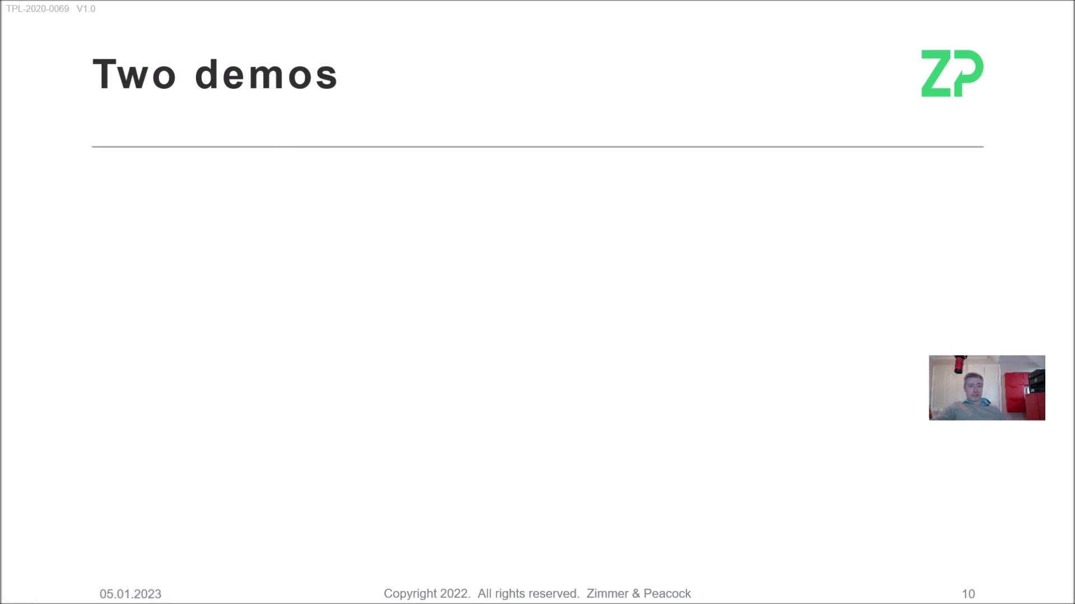
pyautogui.hotkey('alt', 'Tab')
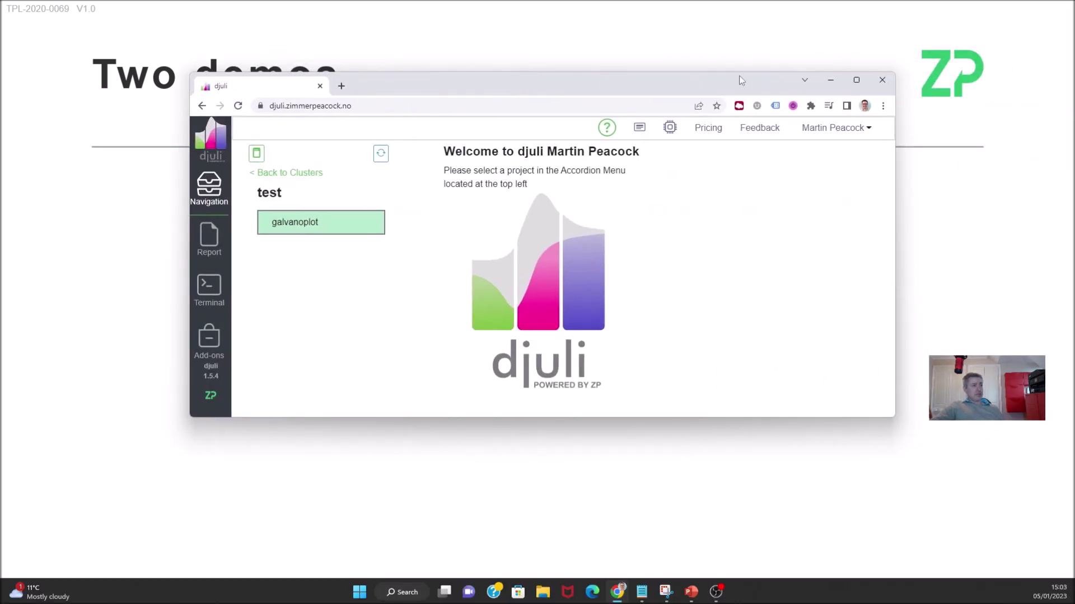
# - Maximize the djuli window and add a new report to the galvanoplot project
pyautogui.doubleClick(860, 77)
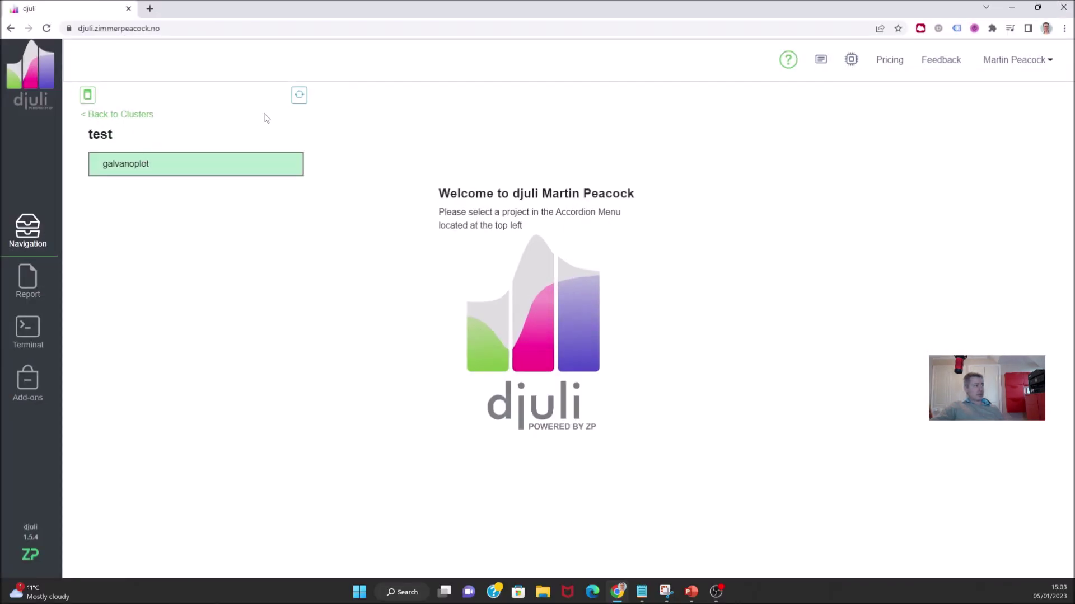
pyautogui.click(209, 171)
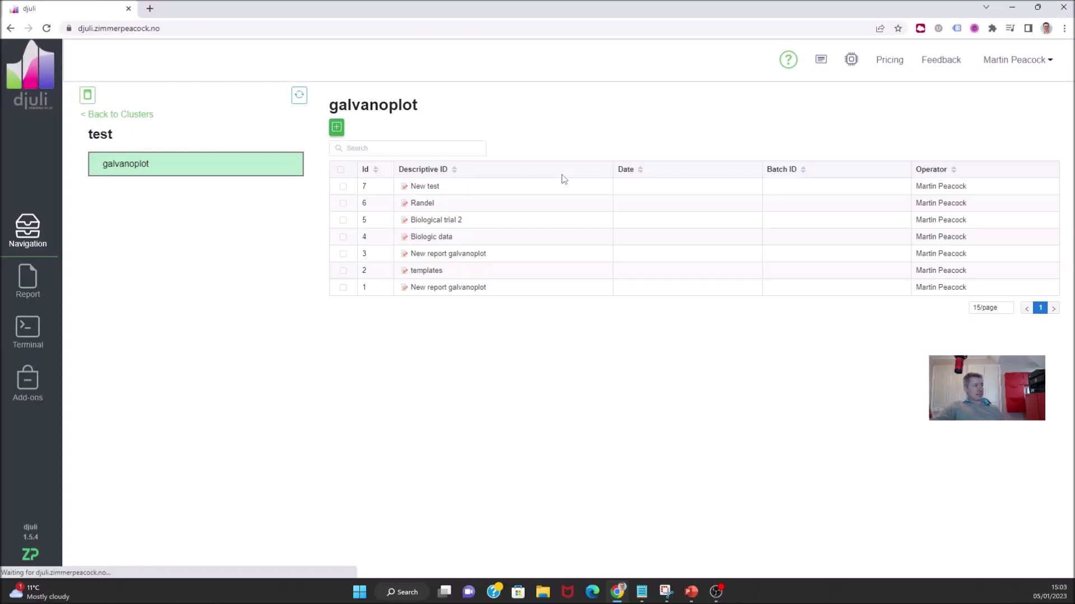
pyautogui.click(340, 132)
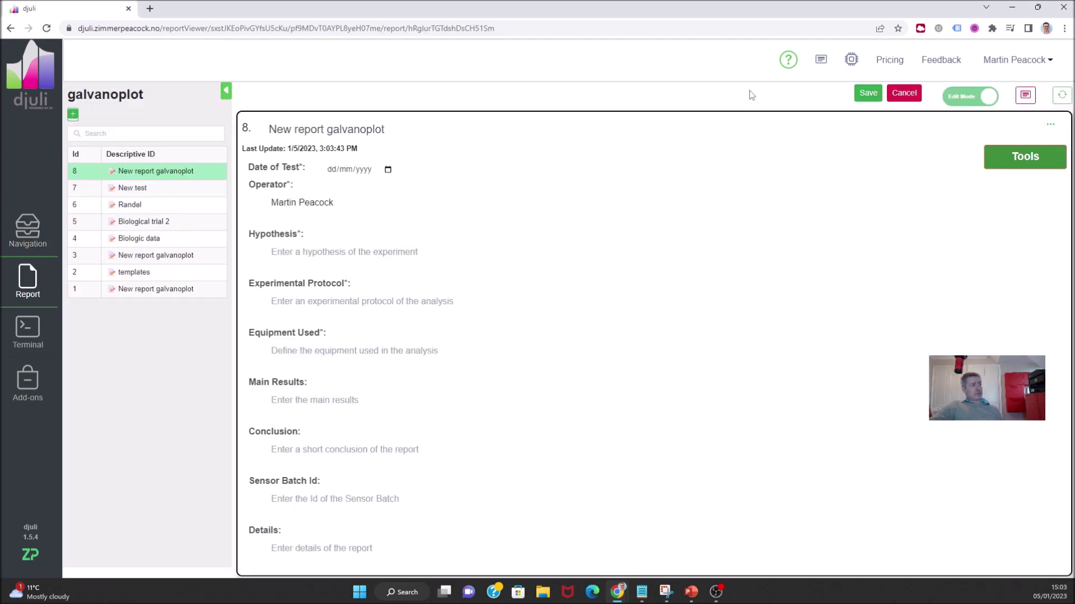
# - Retitle the report 'fast', save it despite missing fields, and show its Tools panel
pyautogui.click(414, 133)
pyautogui.moveTo(414, 132); pyautogui.dragTo(244, 140)
pyautogui.write('fast')
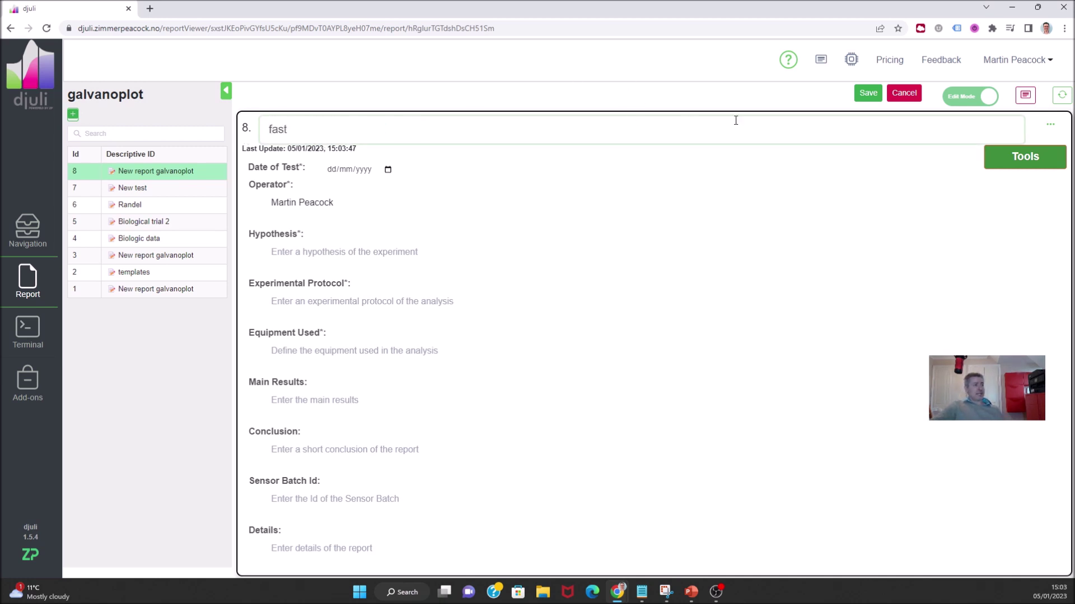
pyautogui.click(863, 96)
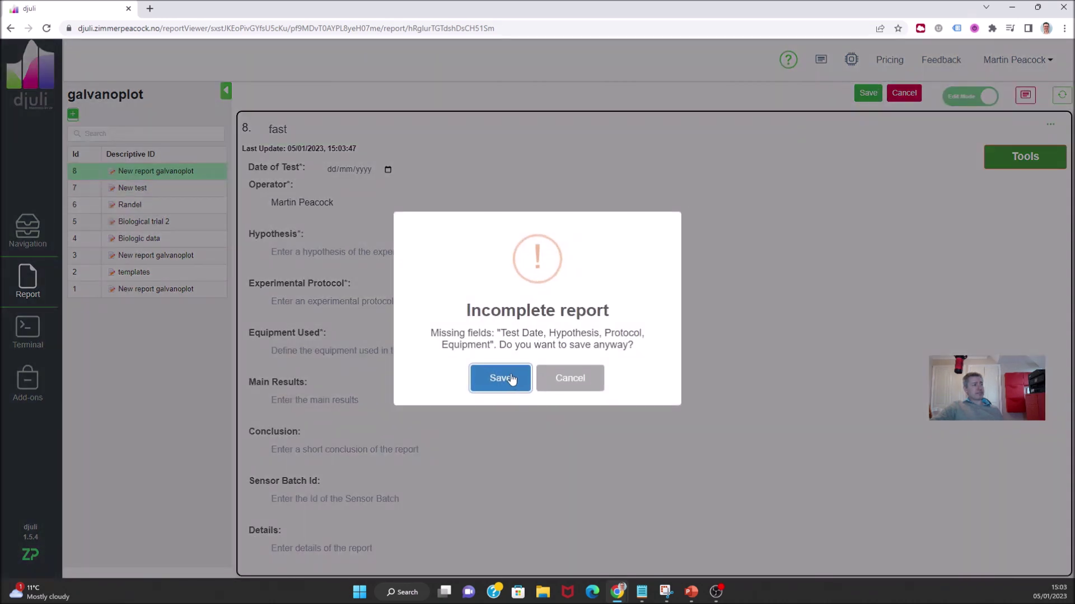
pyautogui.click(509, 375)
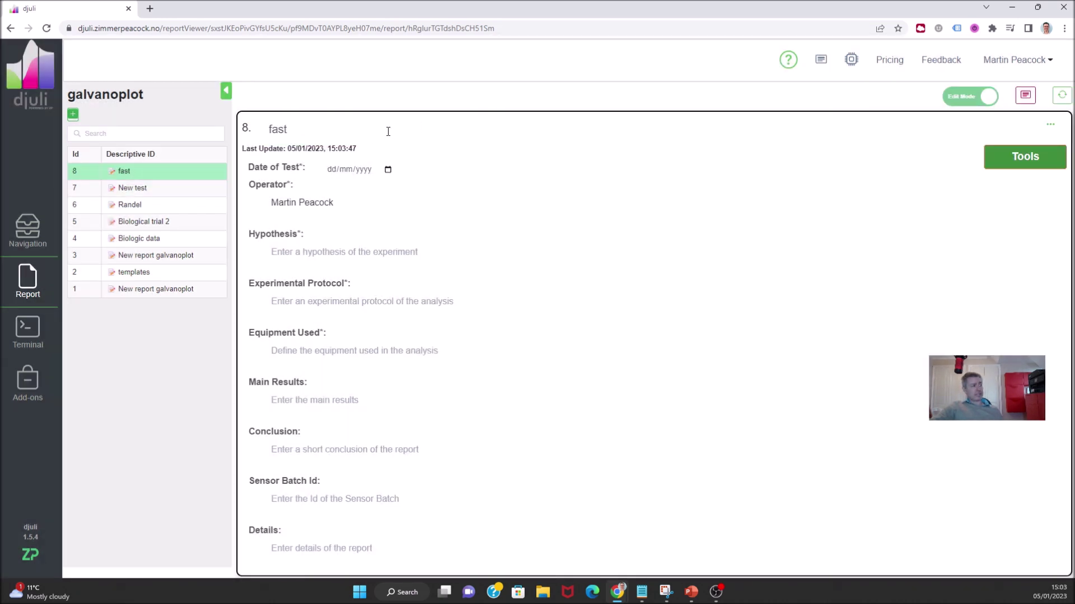
pyautogui.click(1038, 165)
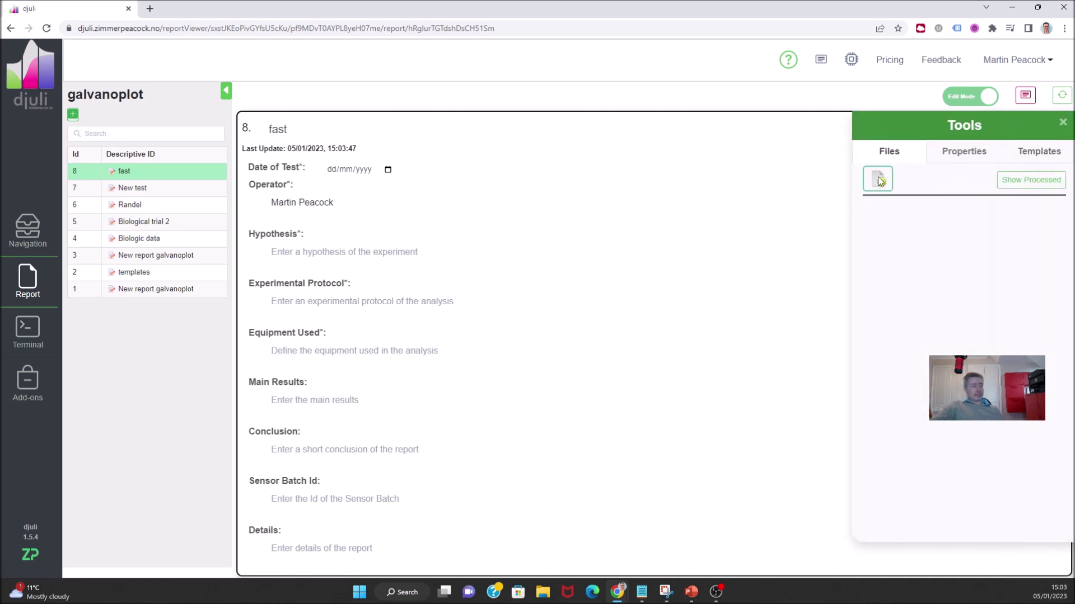
# - Upload the FeMeOH 1mM in PBS .xlsx from Downloads and list its seven processed curves
pyautogui.click(878, 178)
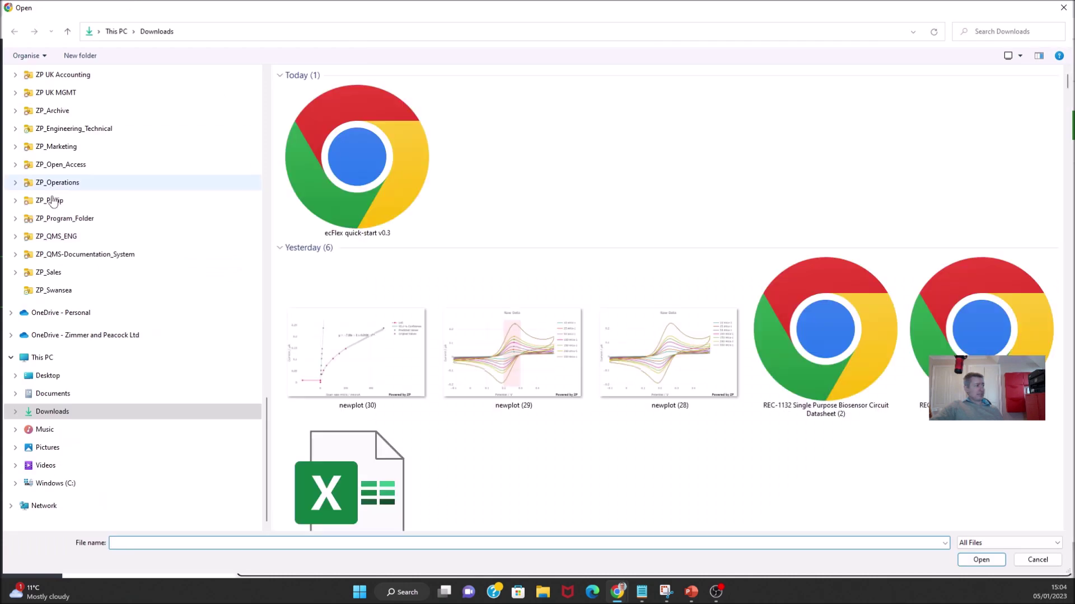
pyautogui.scroll(-5, 344, 468)
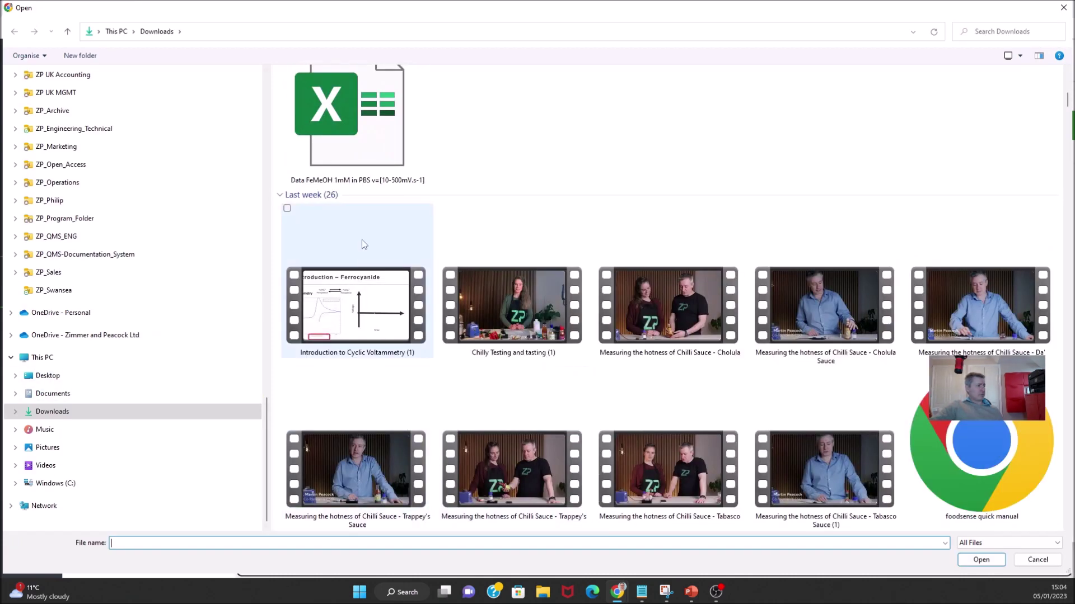
pyautogui.scroll(5, 371, 167)
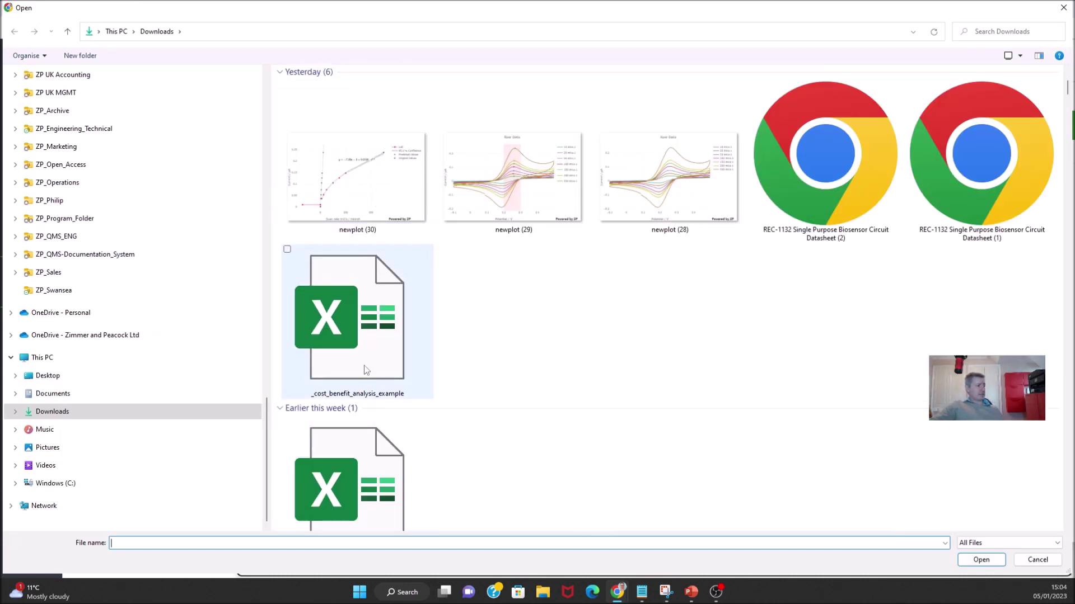
pyautogui.click(364, 506)
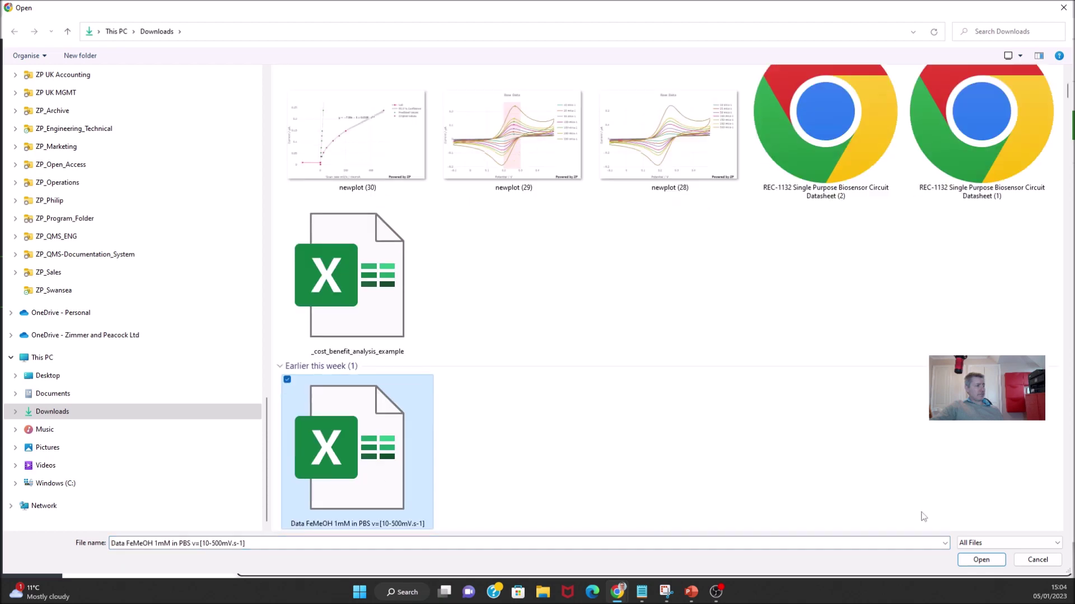
pyautogui.click(979, 561)
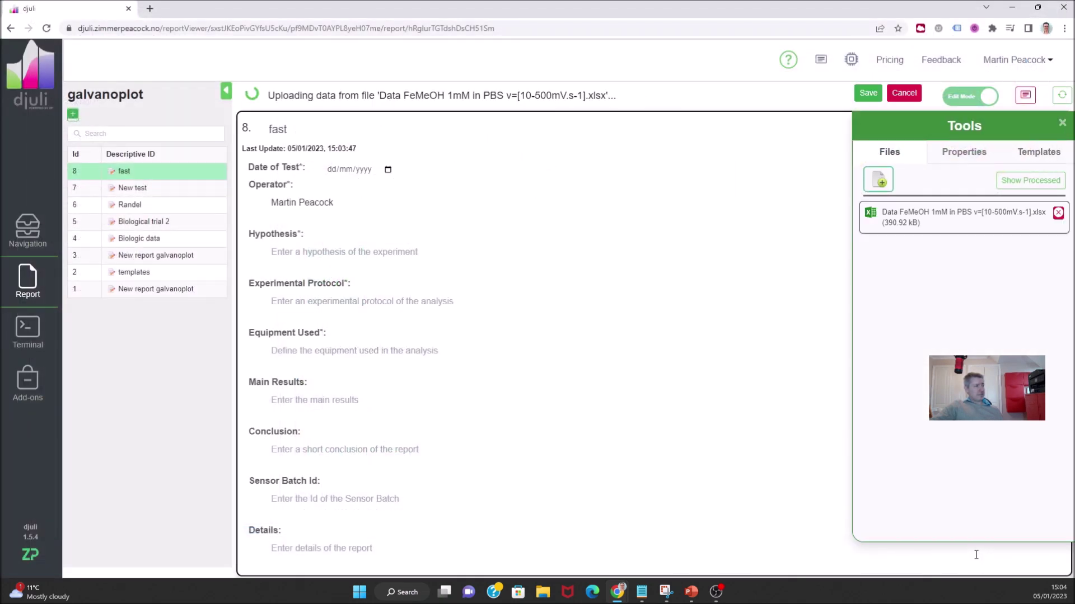
pyautogui.click(1034, 181)
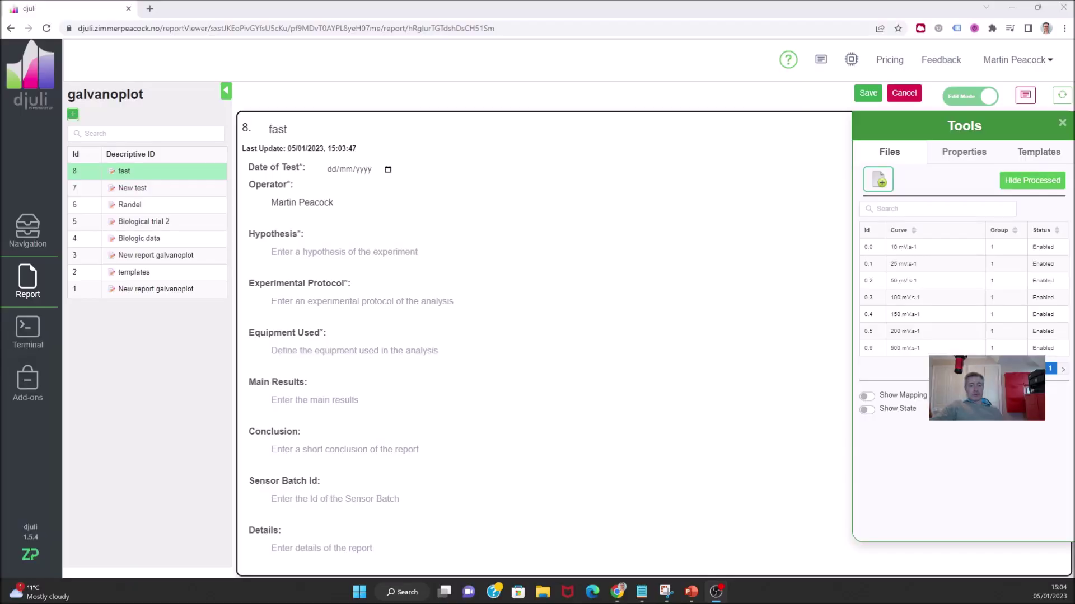
# - Set the Group values of the 10, 25 and 50 mV.s-1 curves to 10, 25 and 50
pyautogui.moveTo(974, 388); pyautogui.dragTo(978, 452)
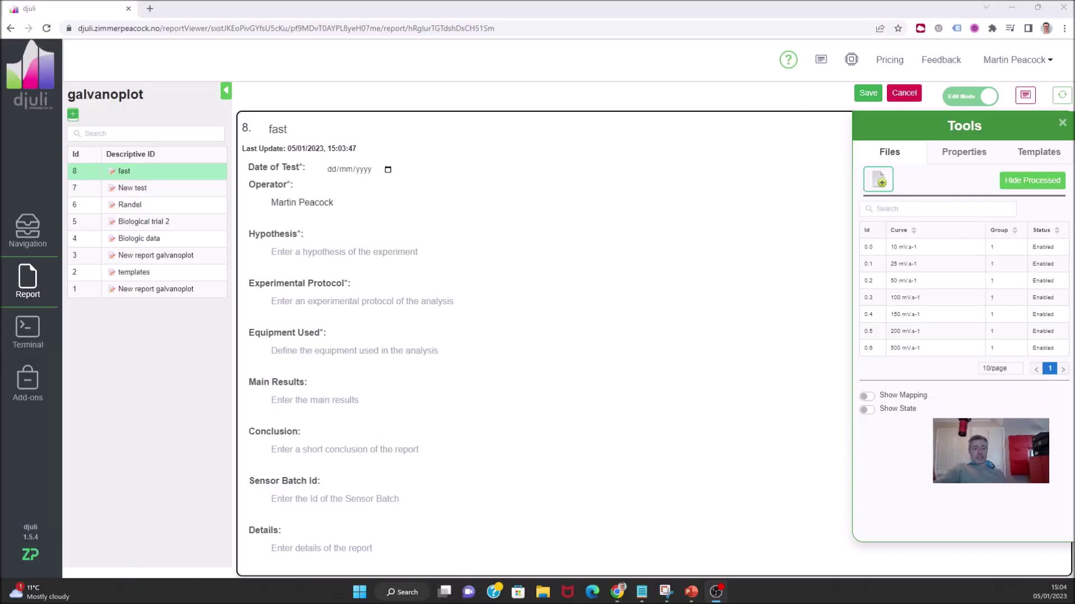
pyautogui.click(991, 247)
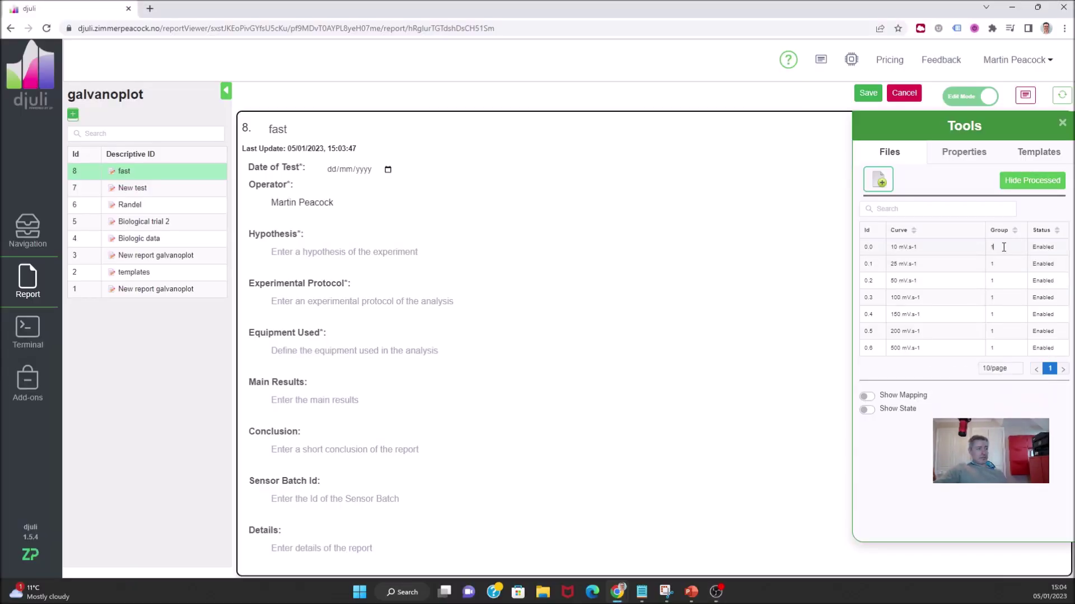
pyautogui.write('10')
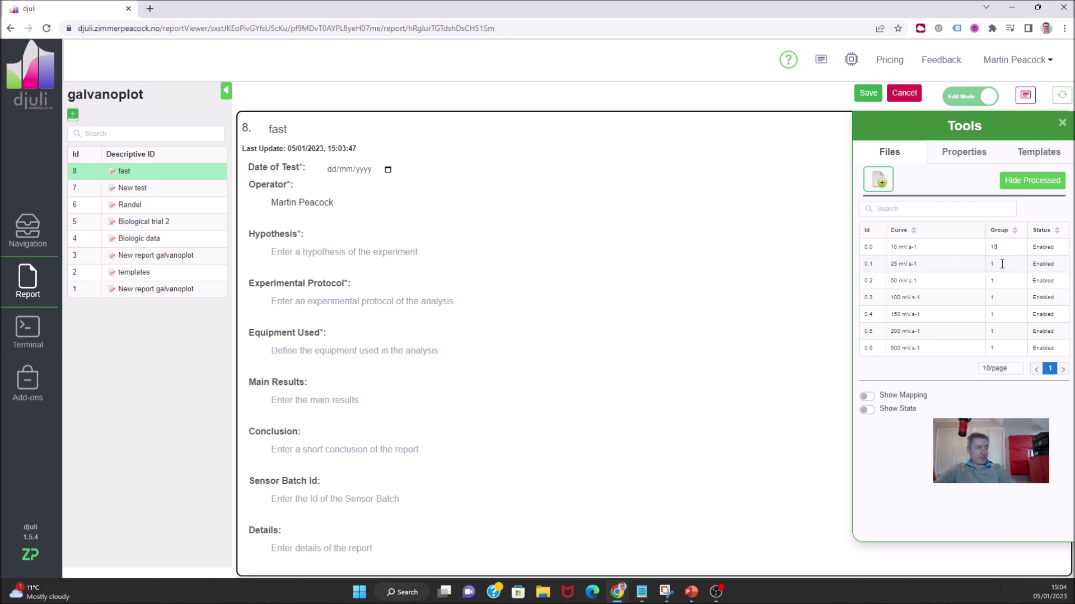
pyautogui.write('25')
pyautogui.press('Return')
pyautogui.click(986, 279)
pyautogui.write('50')
# - Set the remaining curves' Group values to 100, 150, 200 and 500
pyautogui.click(1002, 299)
pyautogui.write('100')
pyautogui.click(1002, 314)
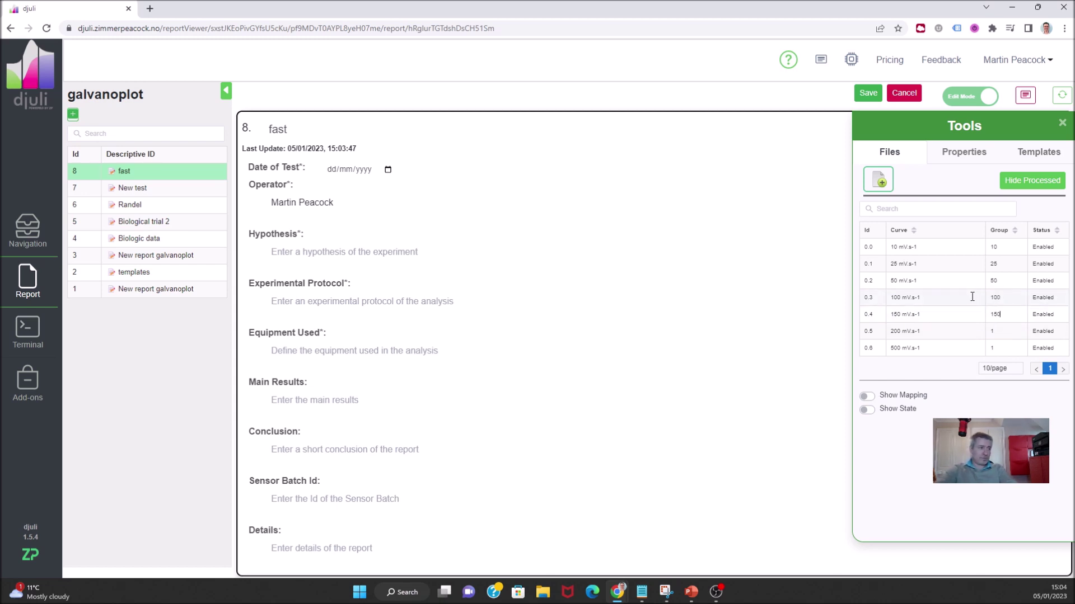
pyautogui.click(1002, 333)
pyautogui.write('200')
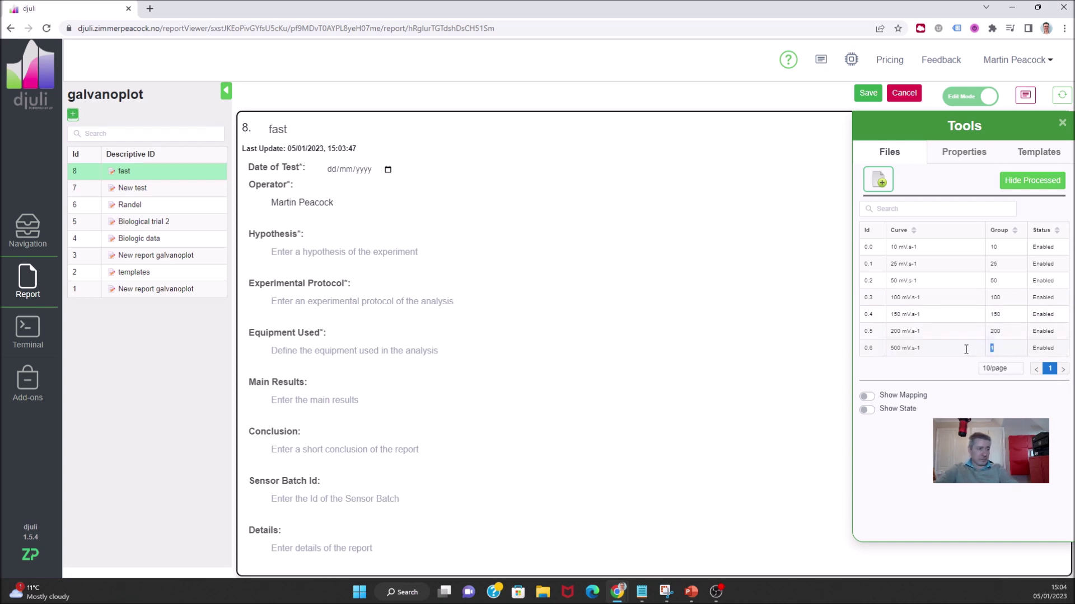
pyautogui.write('500')
pyautogui.press('Return')
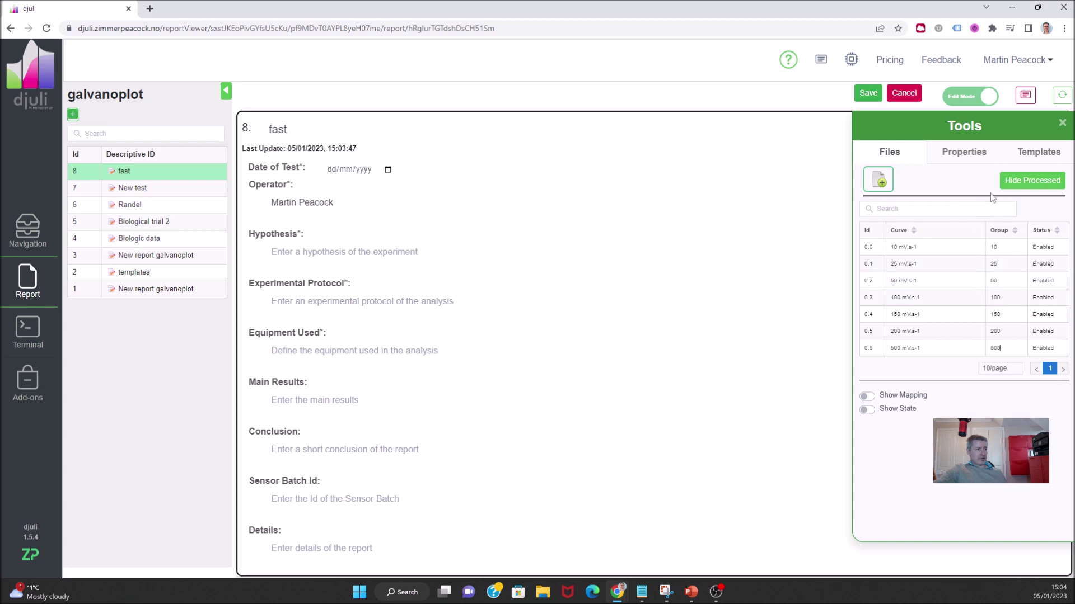
# - Add a Voltammetry (VD) discrete study with Notation 'scan rate' and Units 'mV/s'
pyautogui.click(959, 152)
pyautogui.click(876, 251)
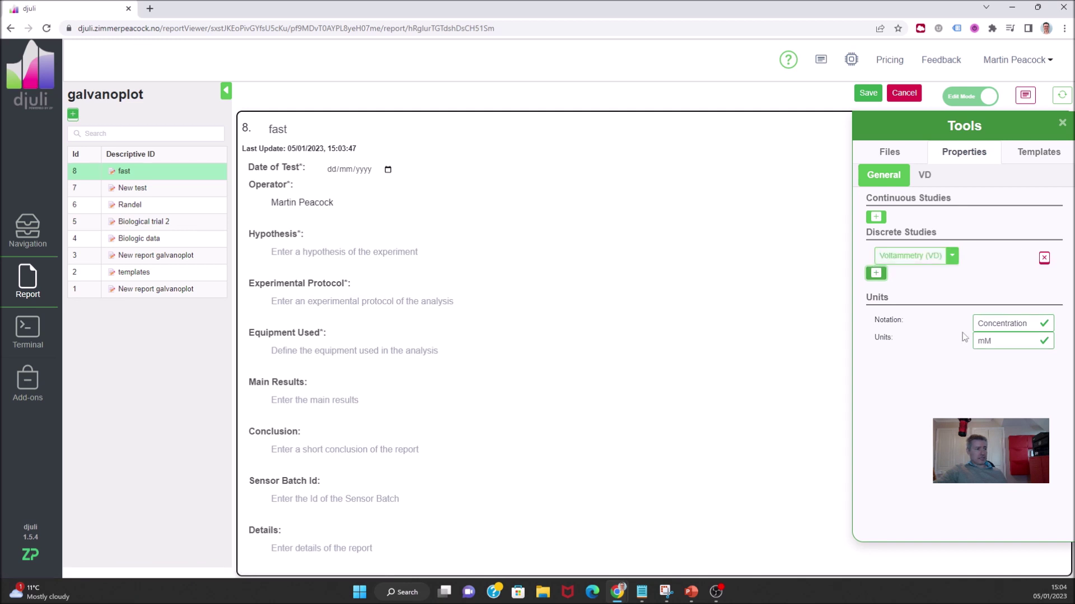
pyautogui.moveTo(1035, 324); pyautogui.dragTo(958, 338)
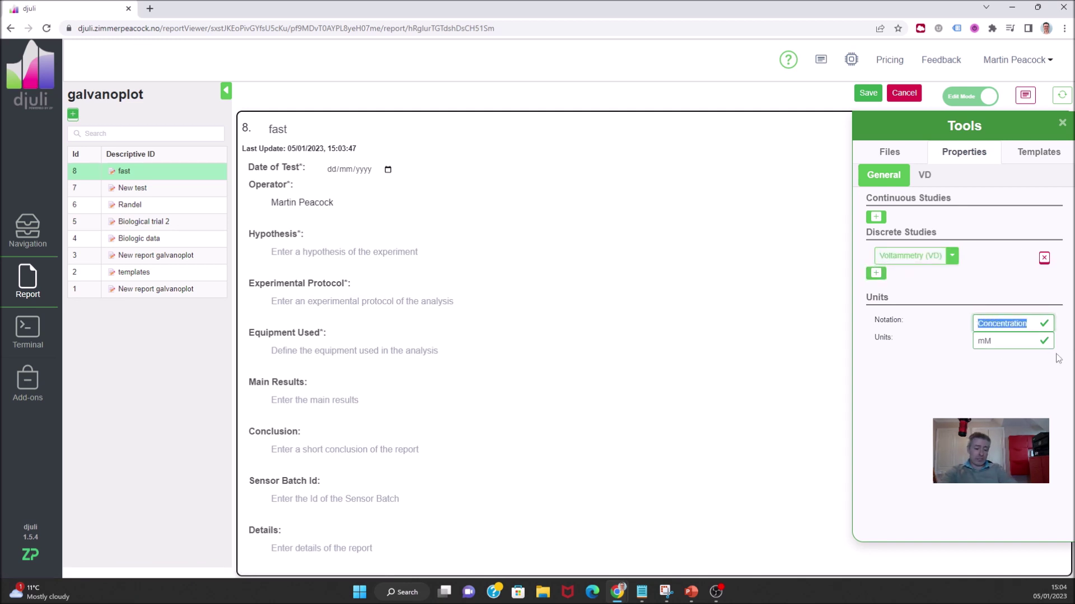
pyautogui.write('scan rate')
pyautogui.click(1015, 340)
pyautogui.write('V')
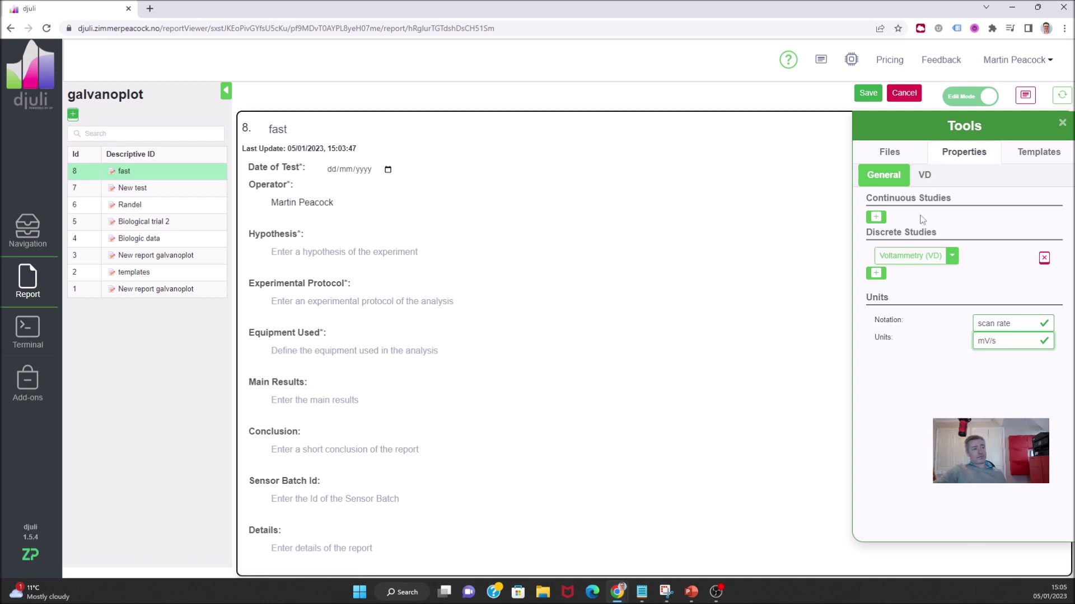
# - Turn on Show extracted values and Peak Height Fit with centre 0.25 and window 0.1
pyautogui.click(924, 175)
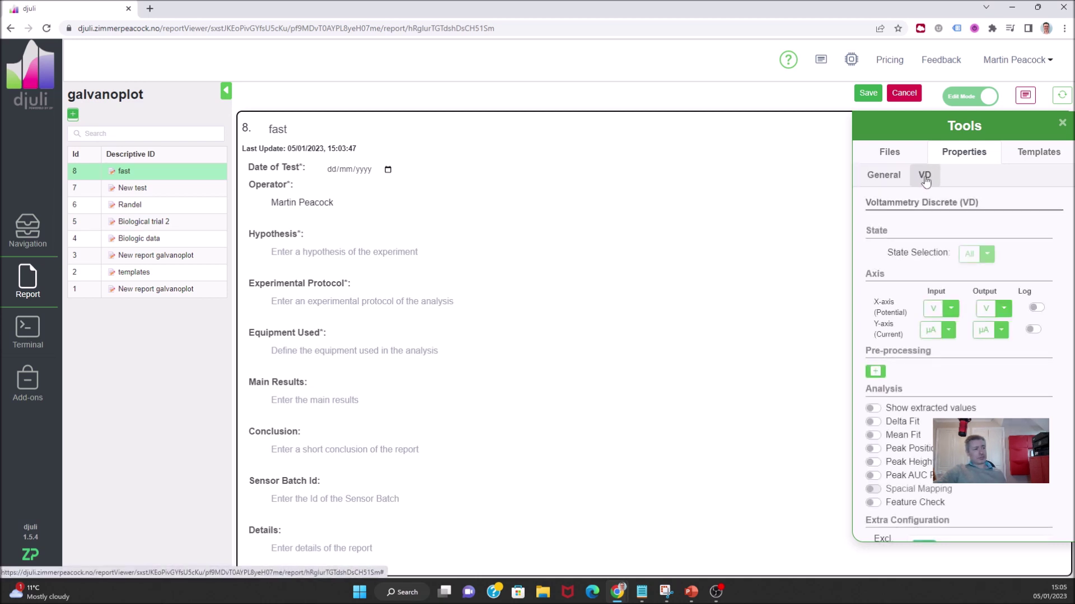
pyautogui.scroll(-1, 926, 400)
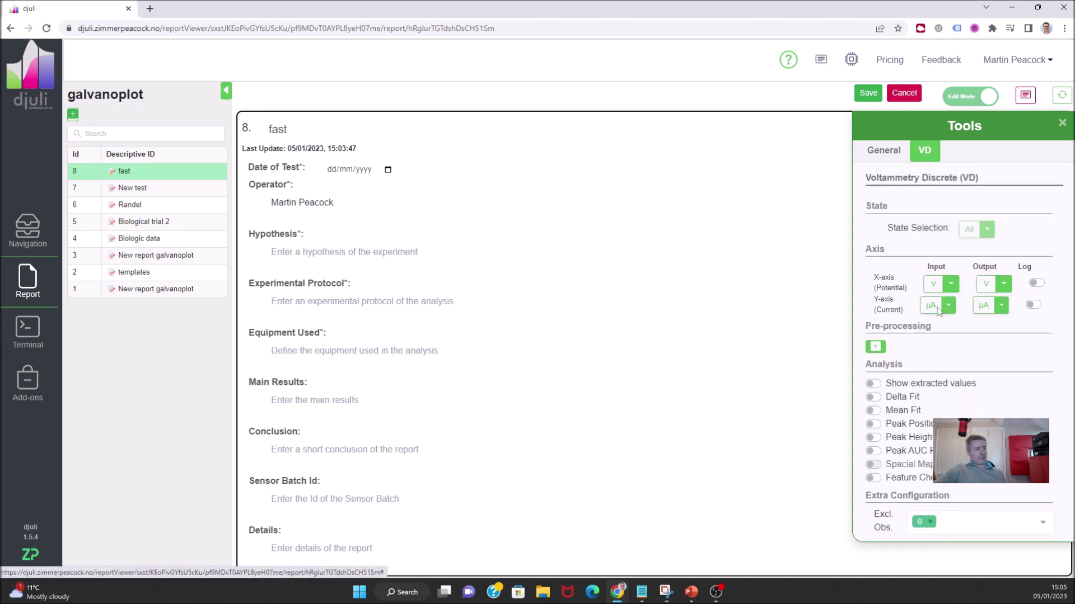
pyautogui.click(874, 385)
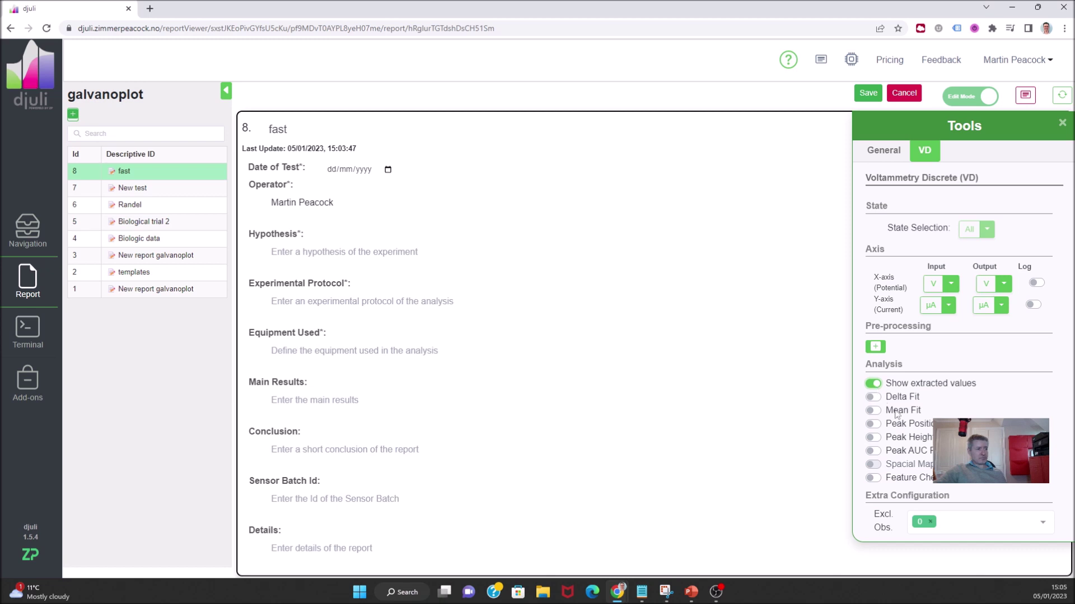
pyautogui.click(872, 438)
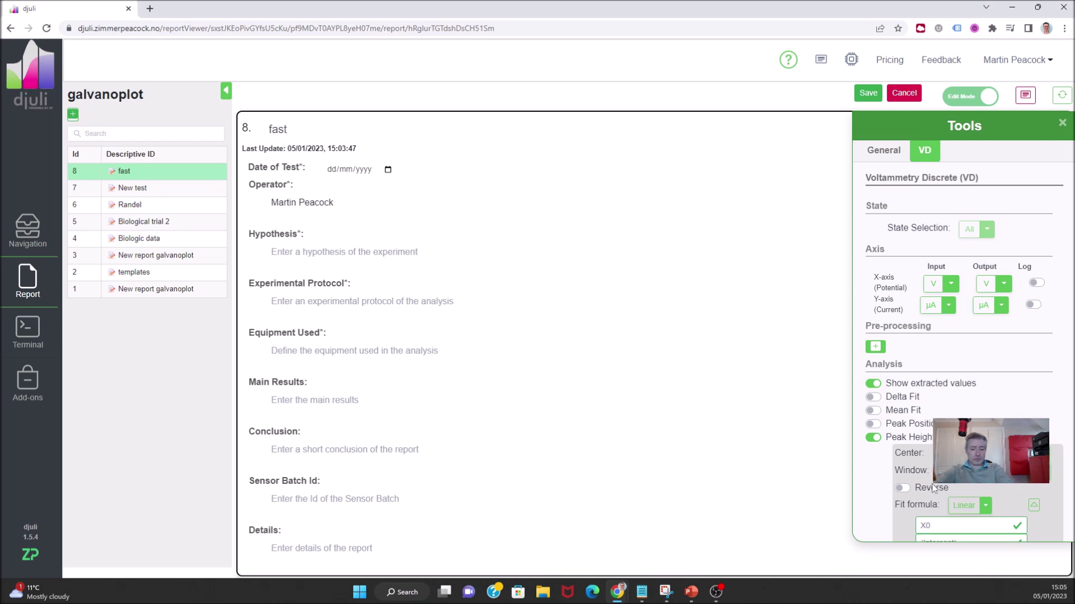
pyautogui.press('BackSpace')
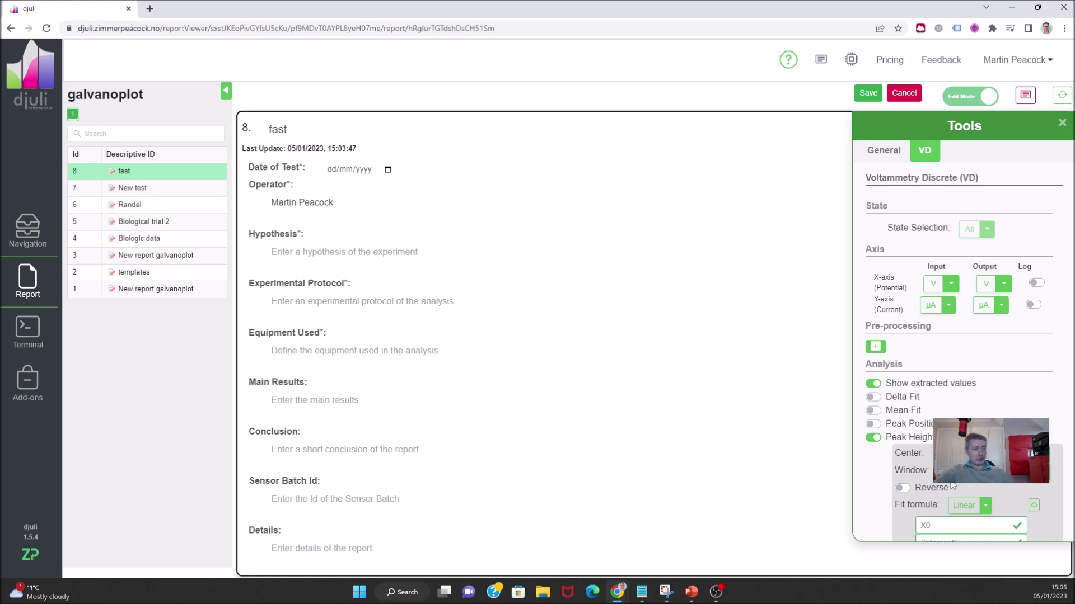
# - Enable the Reverse option and Statistical Evaluation for the peak height fit
pyautogui.scroll(-2, 910, 402)
pyautogui.click(902, 376)
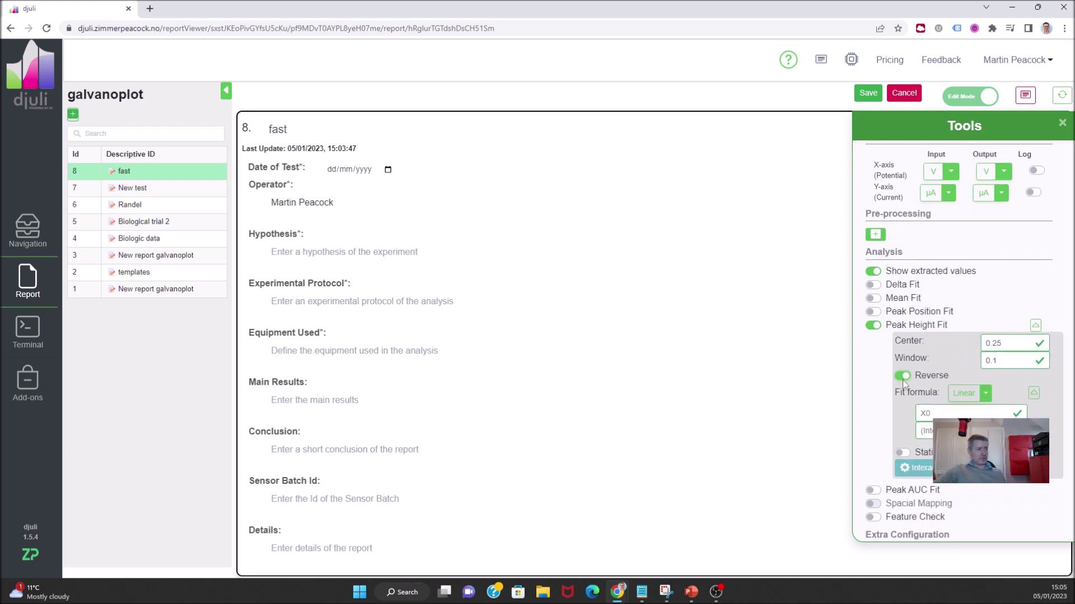
pyautogui.click(902, 453)
pyautogui.scroll(-1, 929, 461)
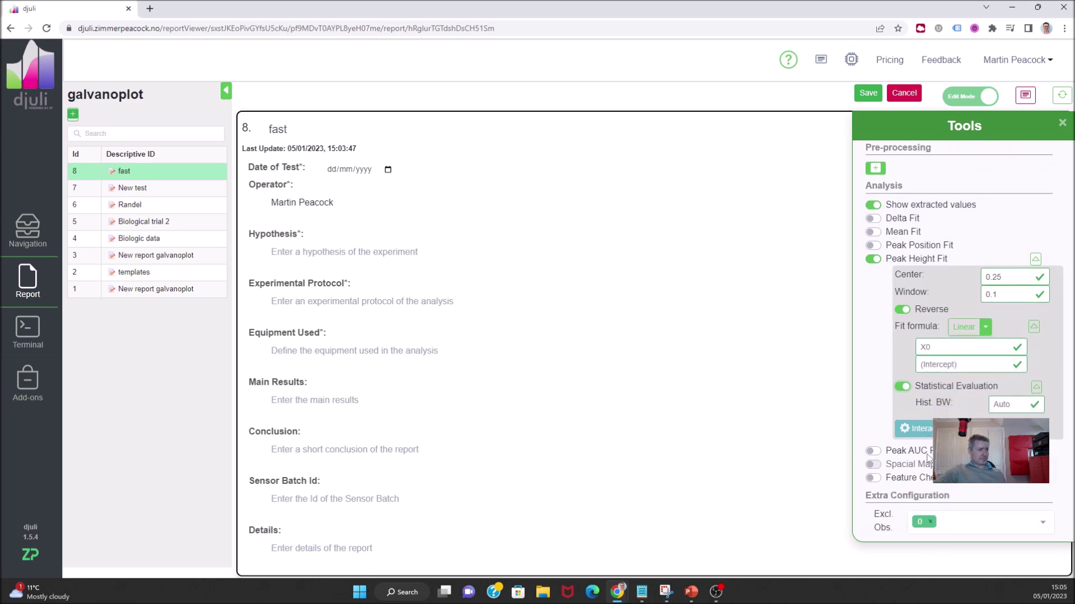
pyautogui.scroll(4, 927, 457)
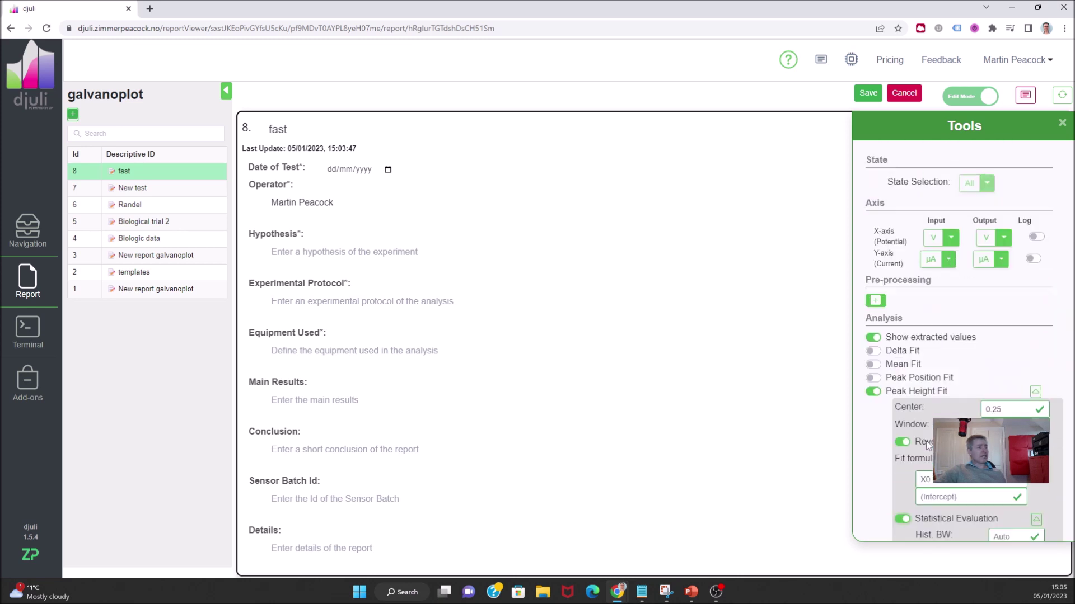
# - Regenerate the report and review the raw voltammograms and linear peak-height fit (R² 0.955, LoD 133, LoQ 403)
pyautogui.click(1060, 124)
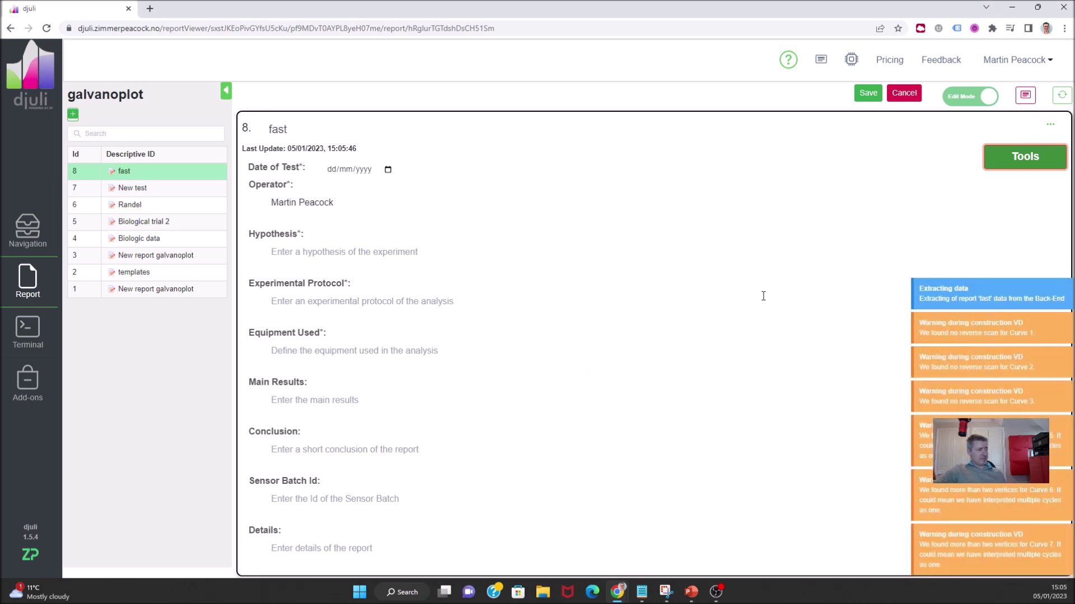
pyautogui.scroll(-5, 742, 303)
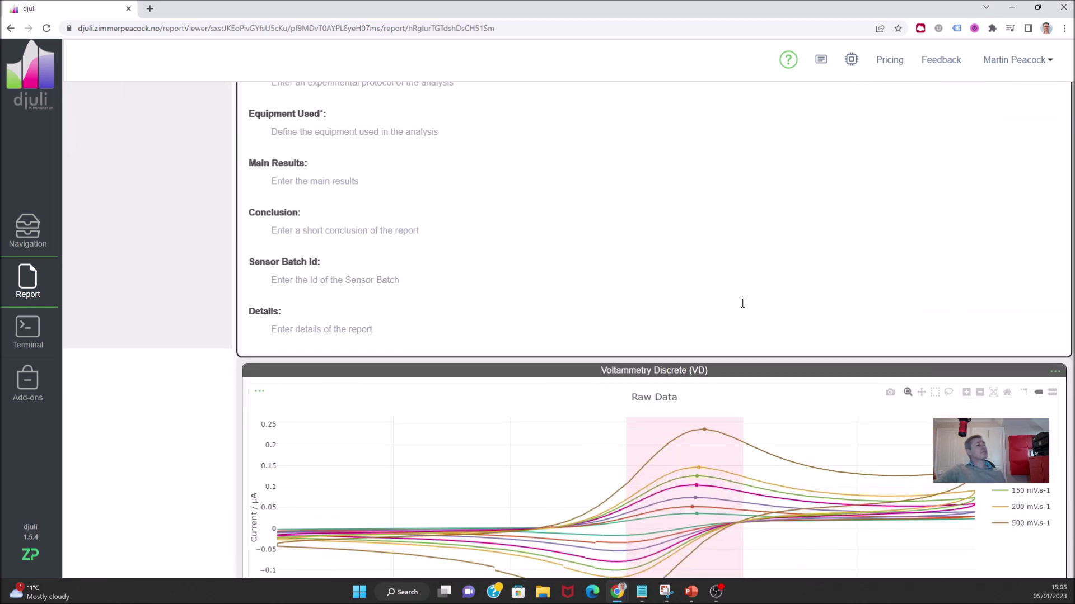
pyautogui.scroll(-7, 742, 307)
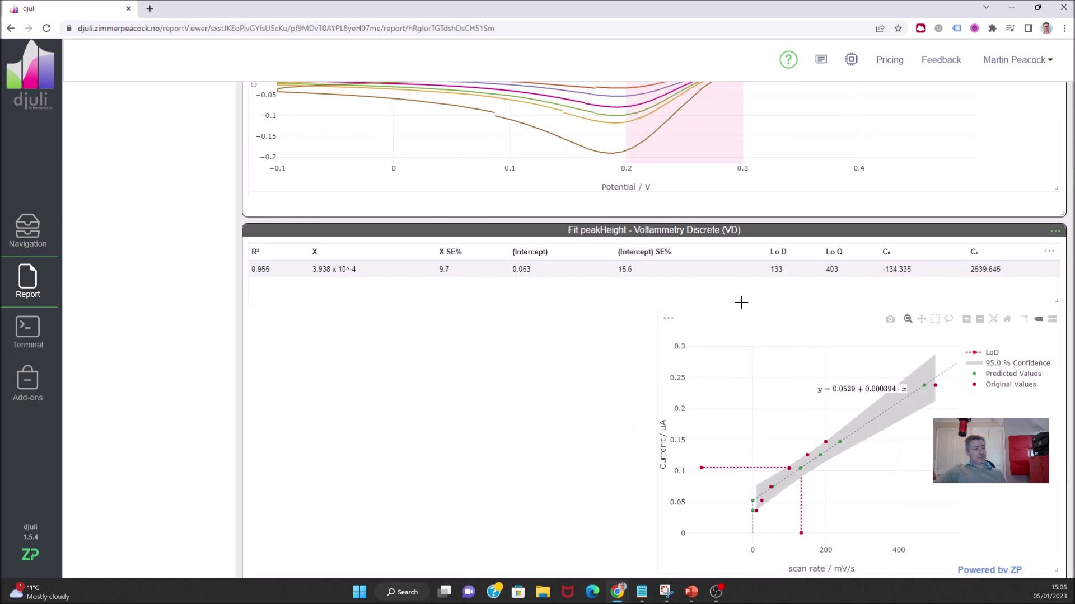
pyautogui.scroll(5, 744, 307)
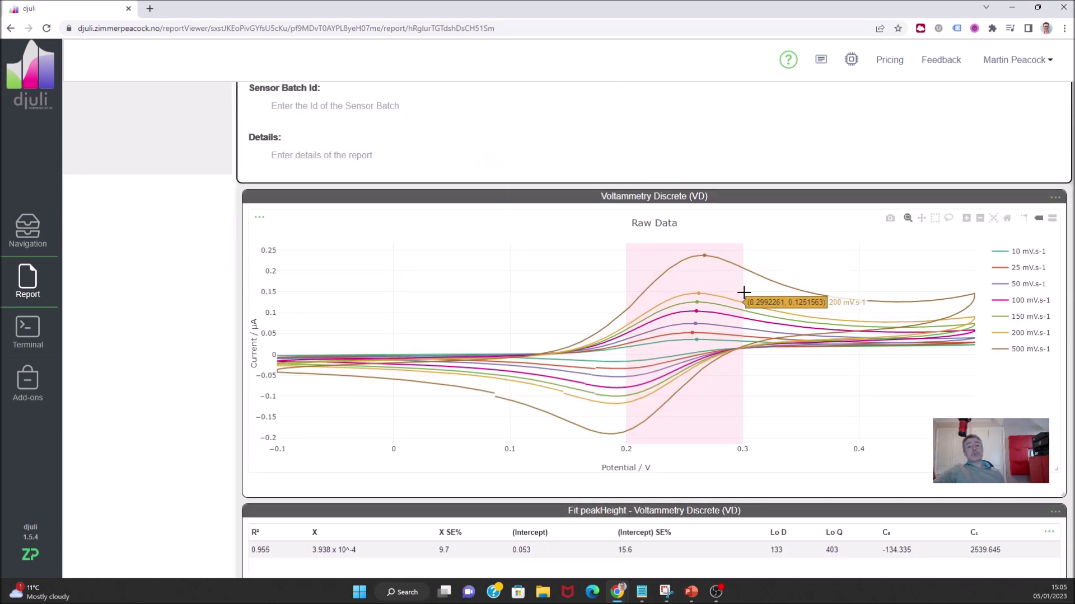
pyautogui.moveTo(721, 264)
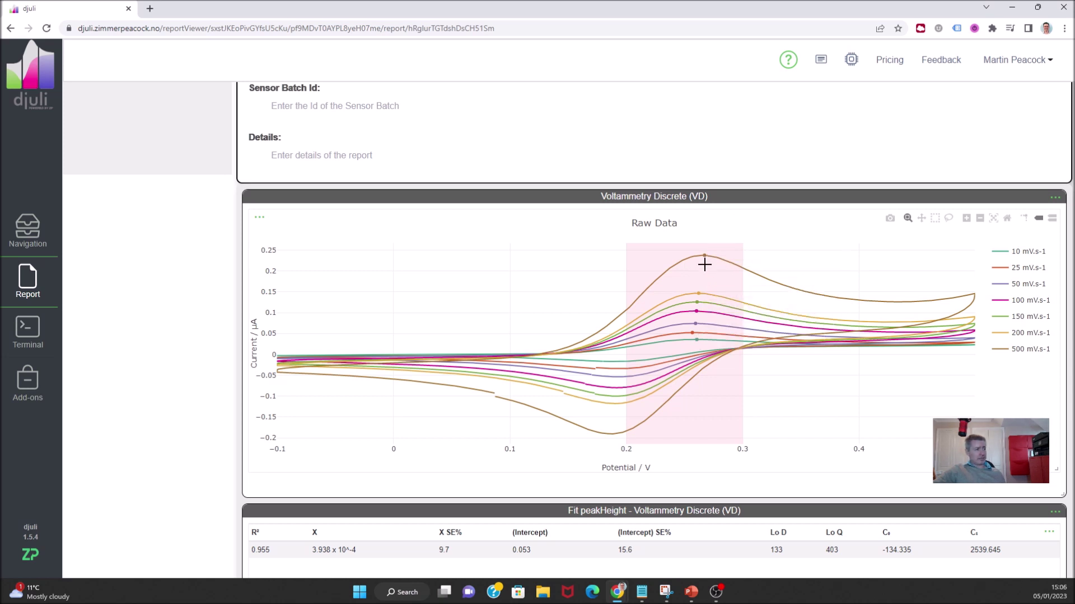
pyautogui.scroll(-5, 800, 447)
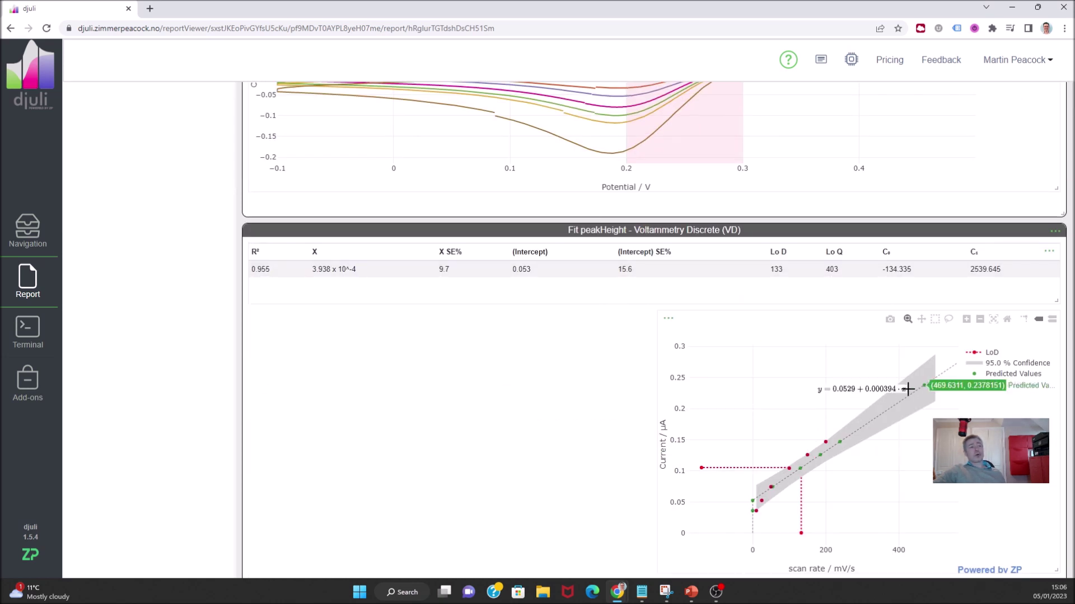
pyautogui.scroll(10, 912, 380)
pyautogui.scroll(3, 918, 370)
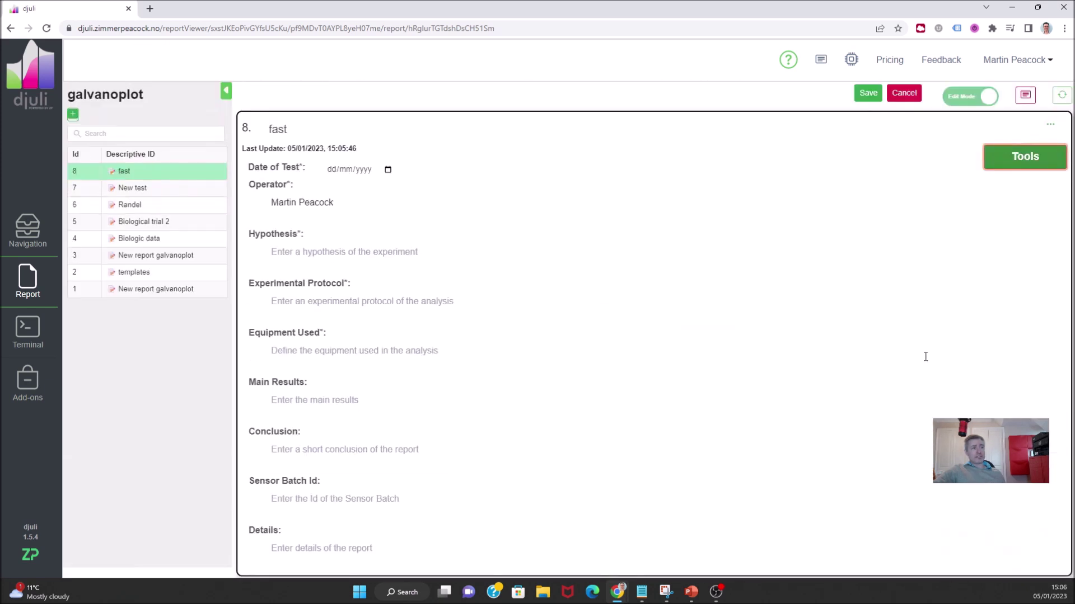
# - Switch the Peak Height Fit formula from Linear to Square root in the Tools panel
pyautogui.click(1042, 161)
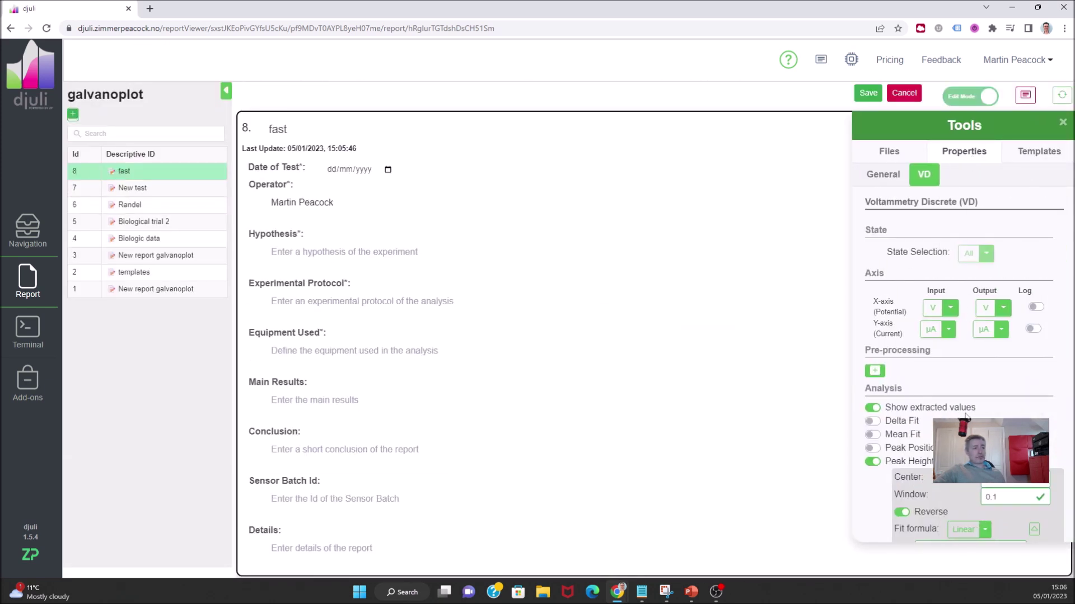
pyautogui.scroll(-3, 969, 410)
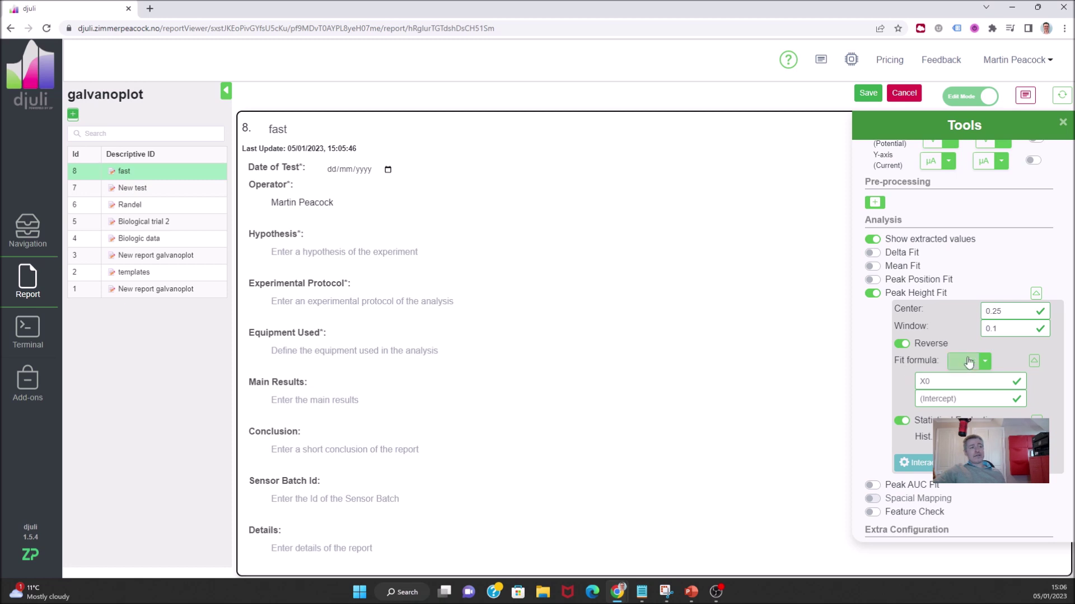
pyautogui.click(990, 367)
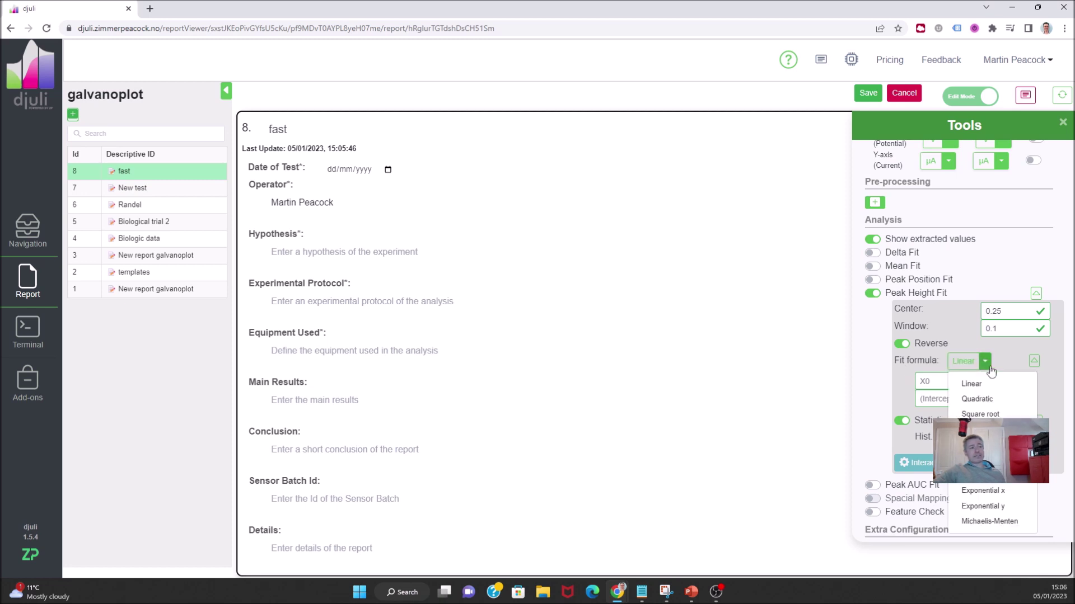
pyautogui.click(990, 414)
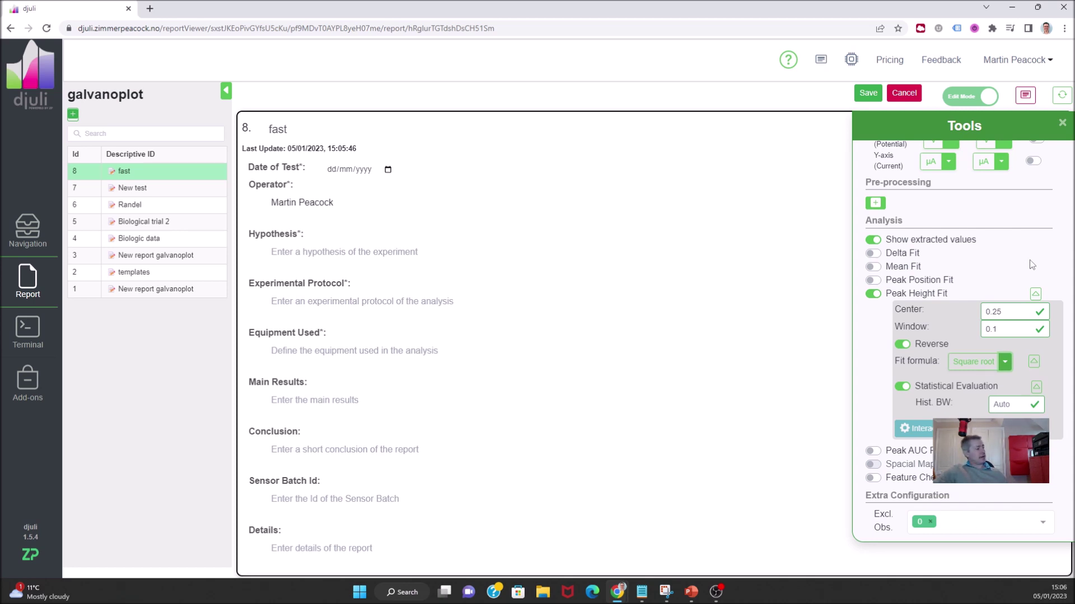
# - Rerun the analysis and review the square-root fit (R² 0.999, LoD 0.728, LoQ 2.21) and statistics
pyautogui.click(1062, 123)
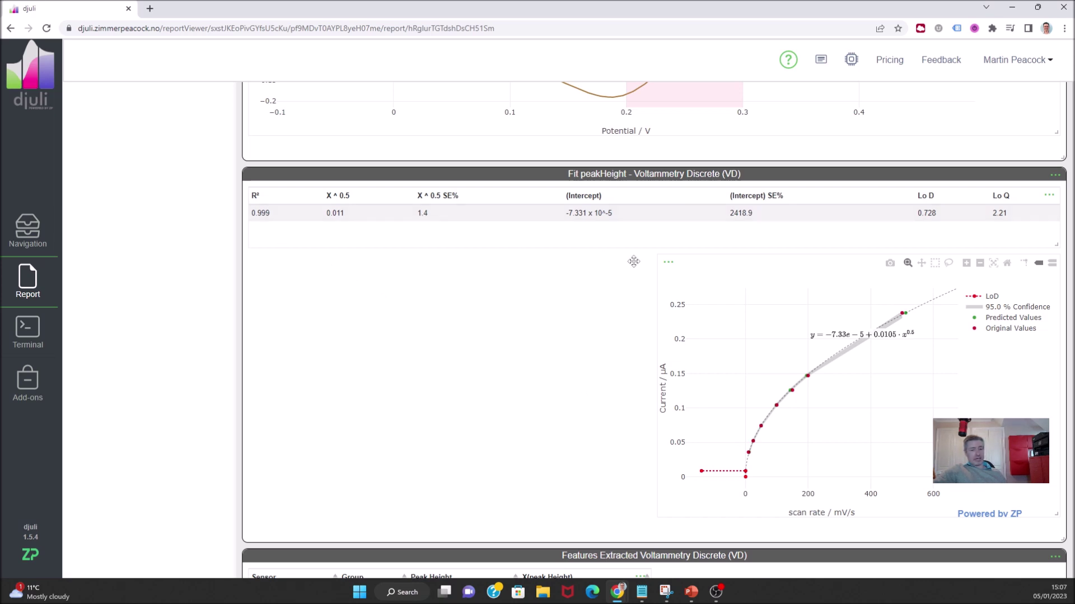
pyautogui.scroll(-5, 455, 289)
pyautogui.scroll(-7, 455, 289)
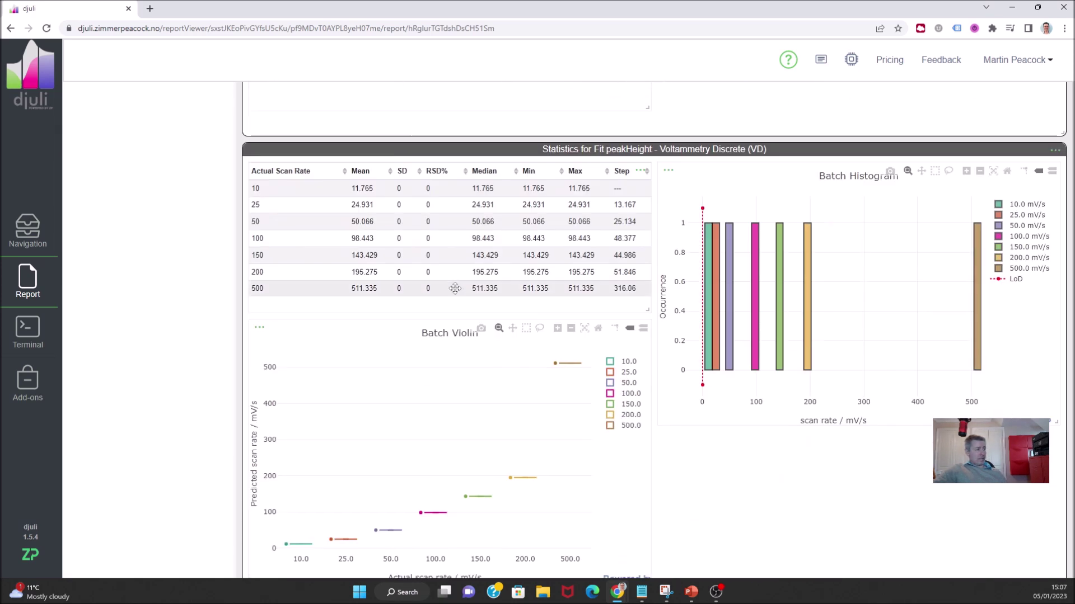